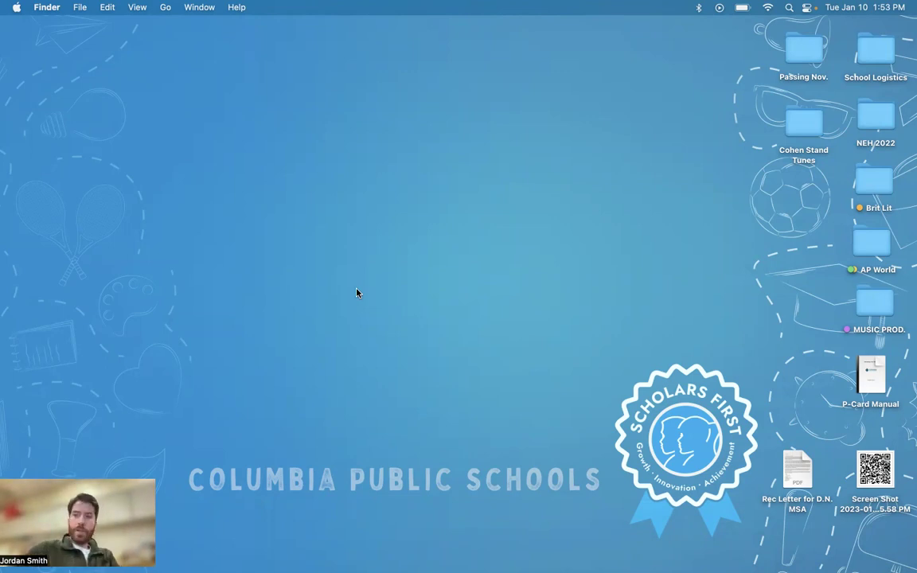
# Step: Switch to Logic Pro and create a new empty project with one audio track
pyautogui.moveTo(481, 549)
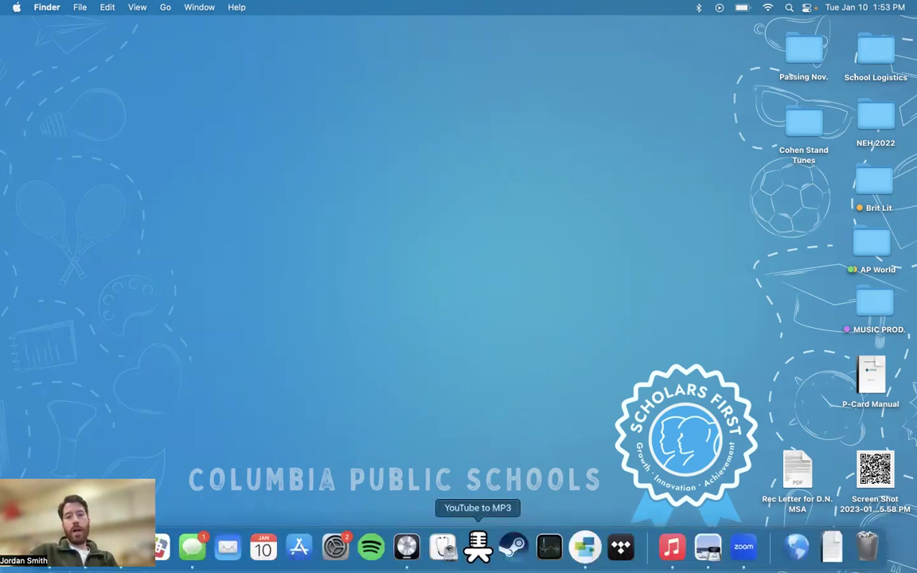
pyautogui.click(406, 546)
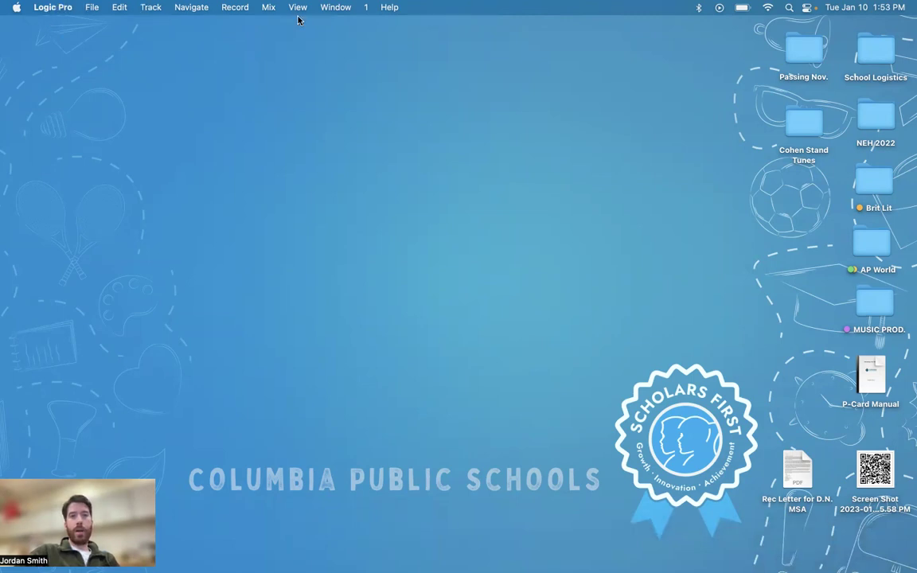
pyautogui.click(86, 7)
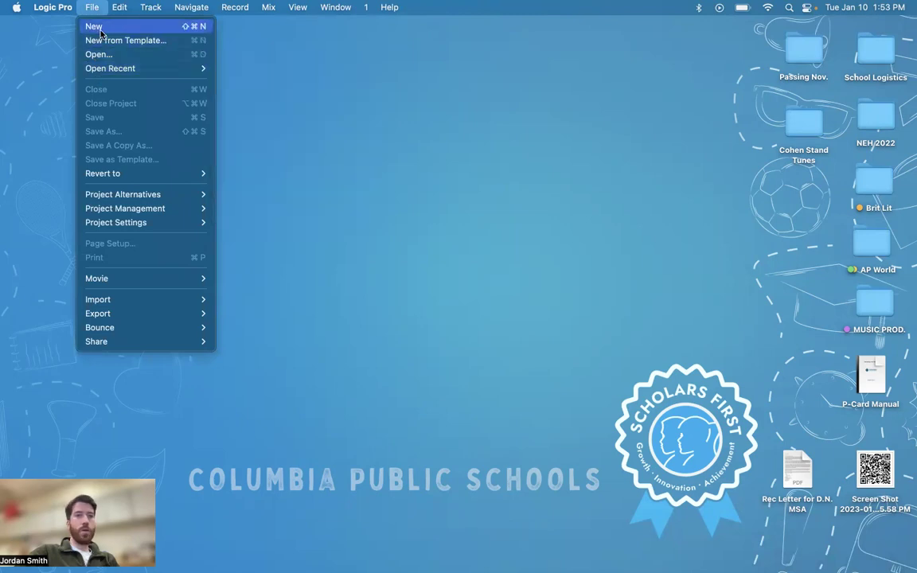
pyautogui.moveTo(103, 71)
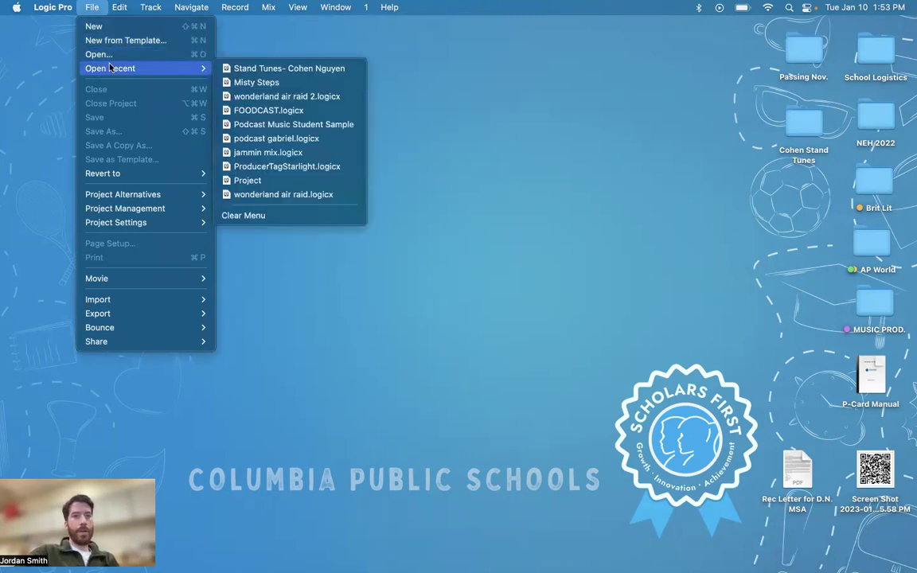
pyautogui.click(107, 28)
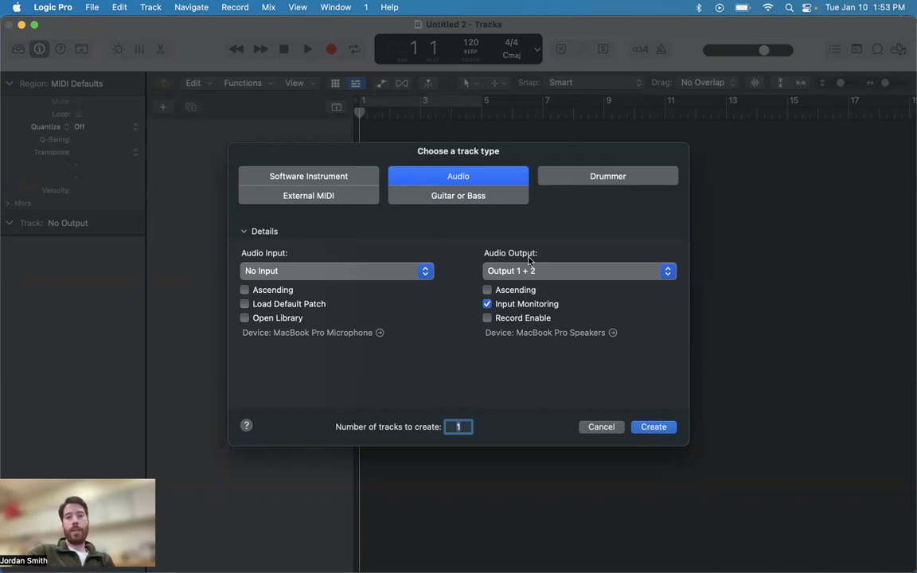
pyautogui.click(650, 428)
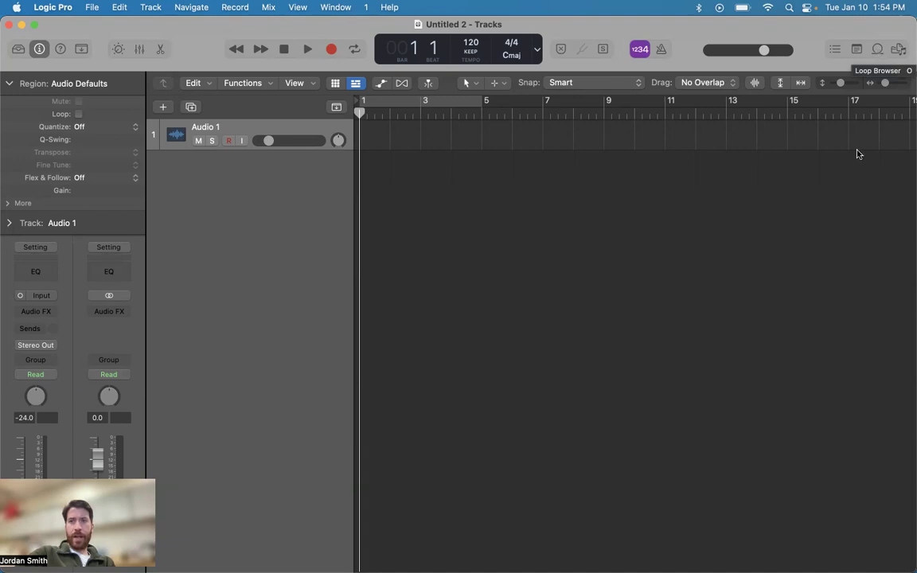
# Step: Open the Loop Browser and look through the unfiltered list of Apple Loops, returning to its beginning
pyautogui.click(878, 49)
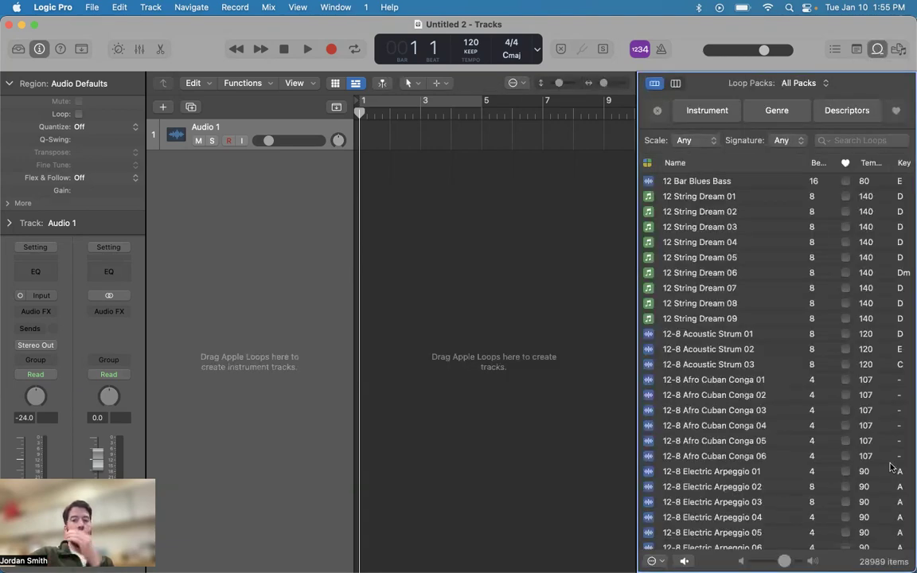
pyautogui.scroll(-5, 771, 354)
pyautogui.scroll(-15, 771, 354)
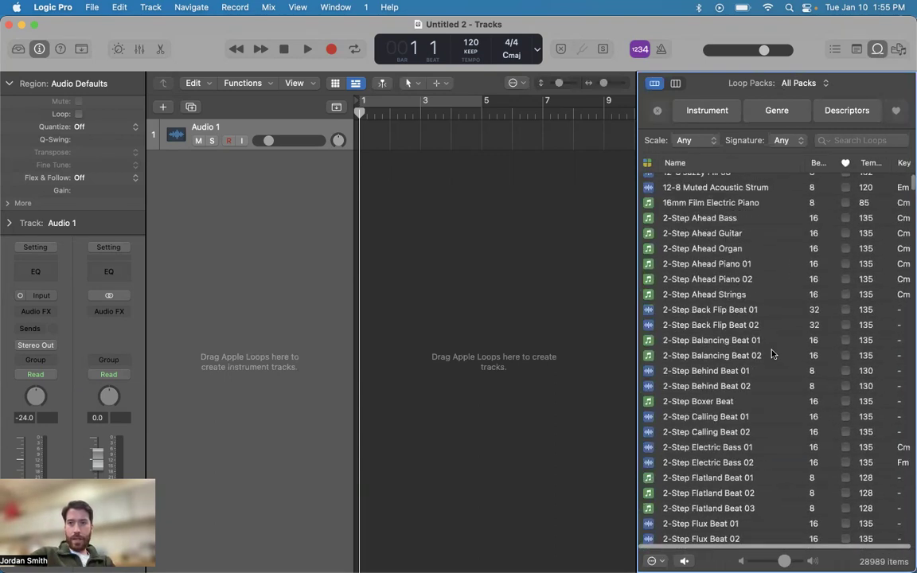
pyautogui.scroll(-20, 771, 354)
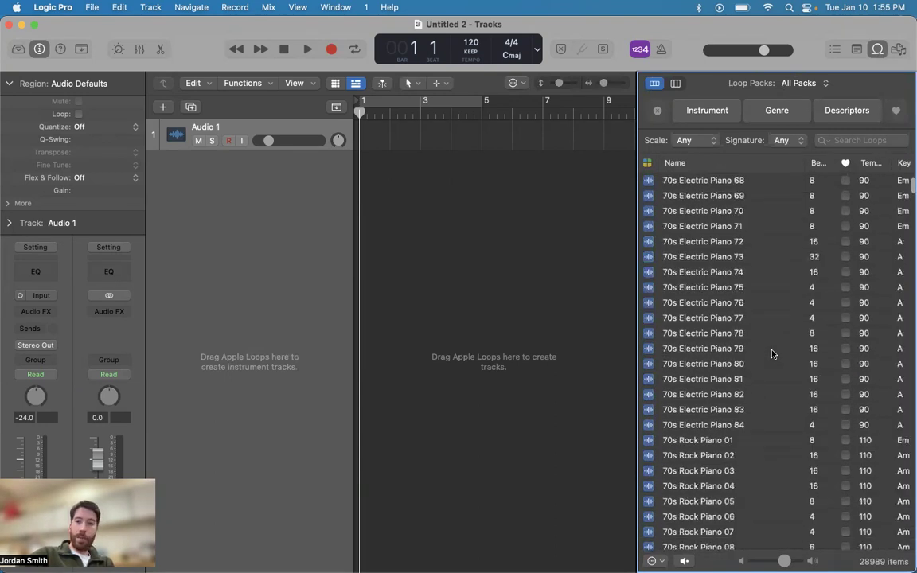
pyautogui.scroll(-20, 771, 355)
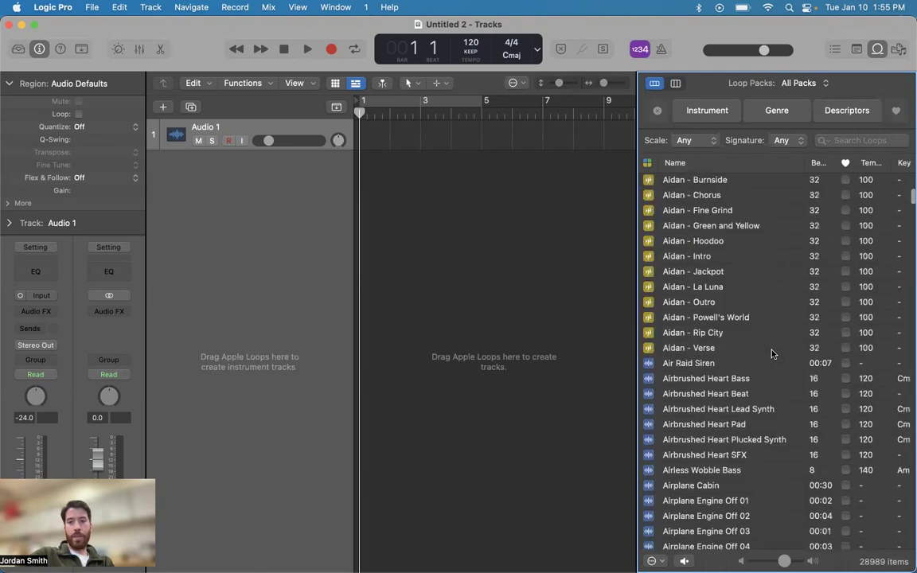
pyautogui.scroll(-20, 771, 354)
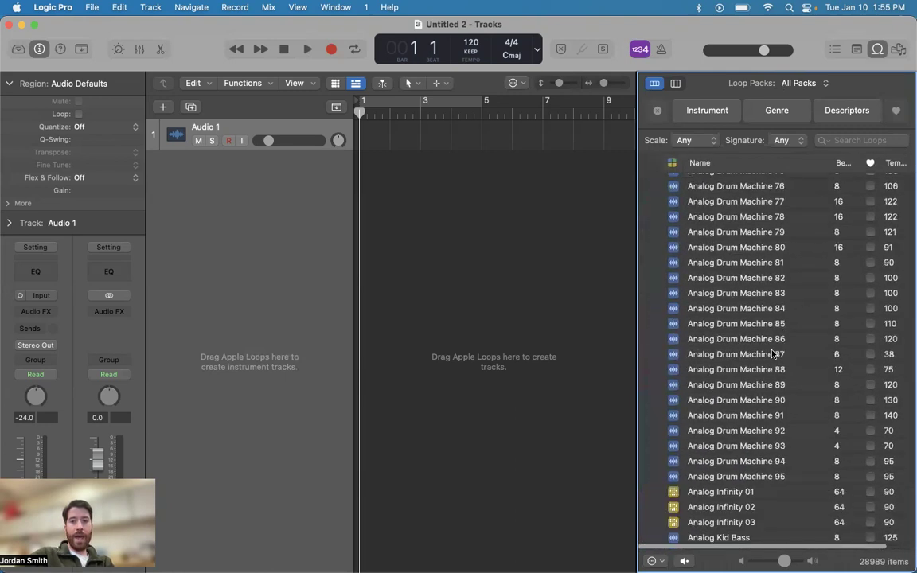
pyautogui.scroll(-20, 771, 354)
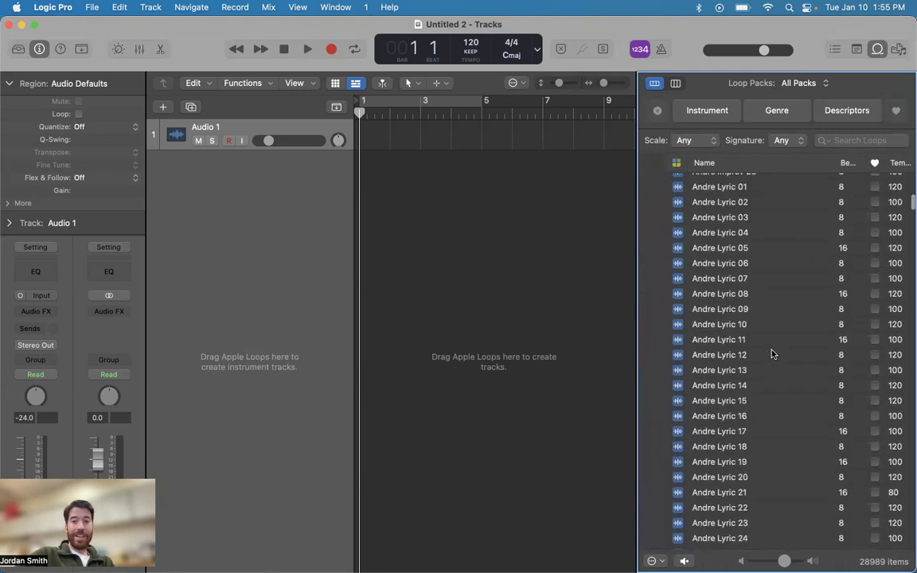
pyautogui.scroll(-20, 726, 410)
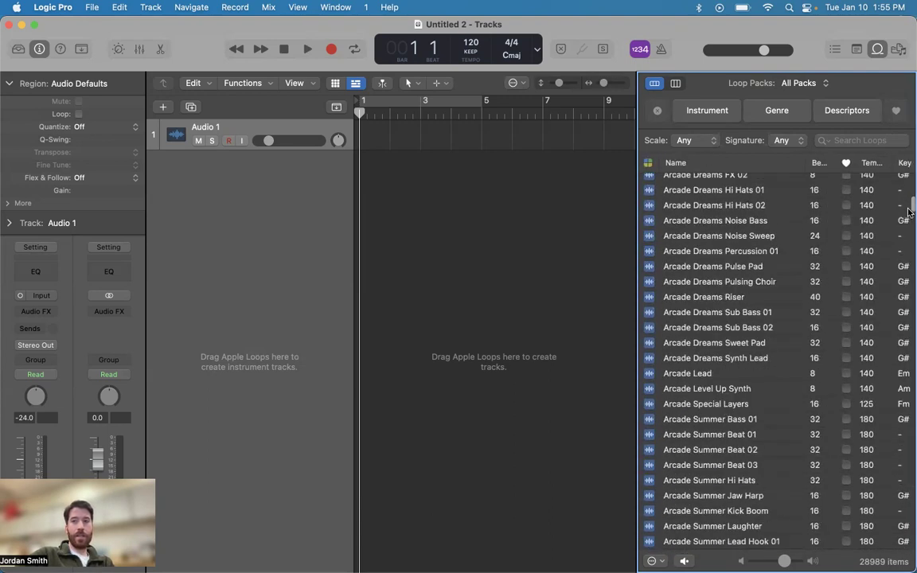
pyautogui.moveTo(911, 205); pyautogui.dragTo(908, 149)
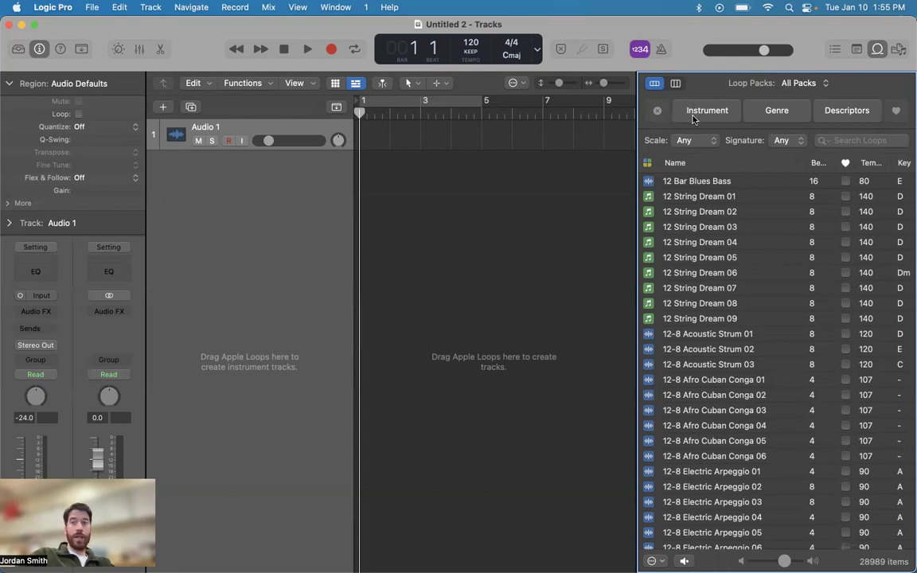
# Step: Keep all loop packs included, filter the loops to the Strings instrument, and look through the matching loops
pyautogui.click(791, 84)
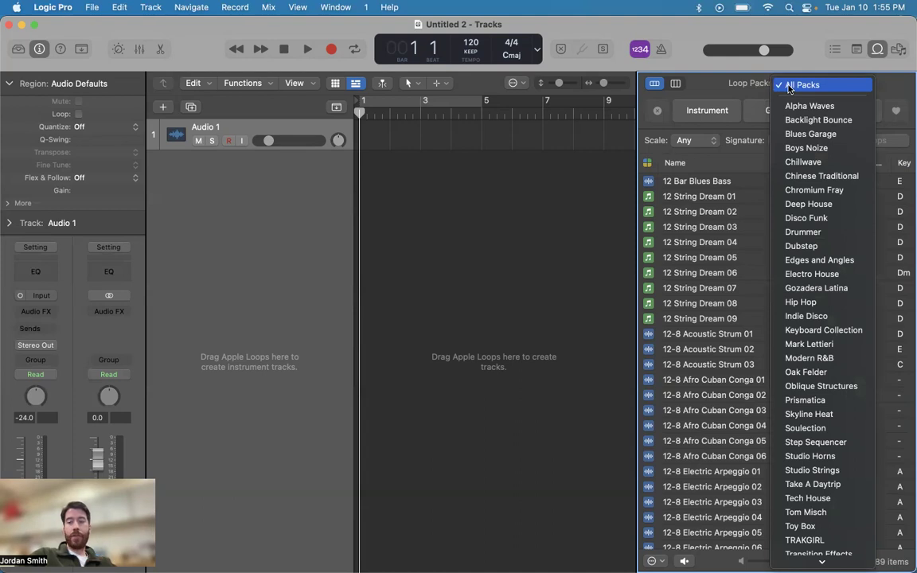
pyautogui.click(790, 86)
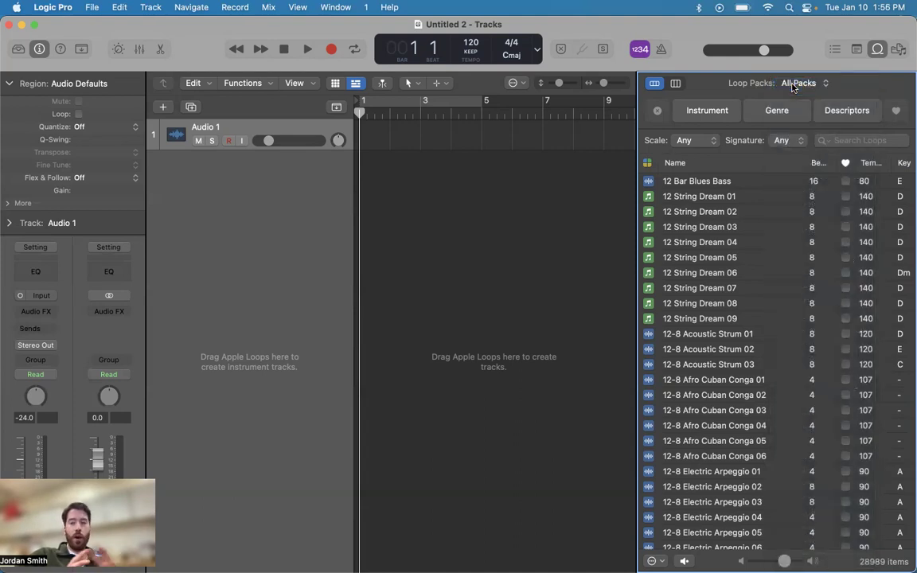
pyautogui.click(705, 112)
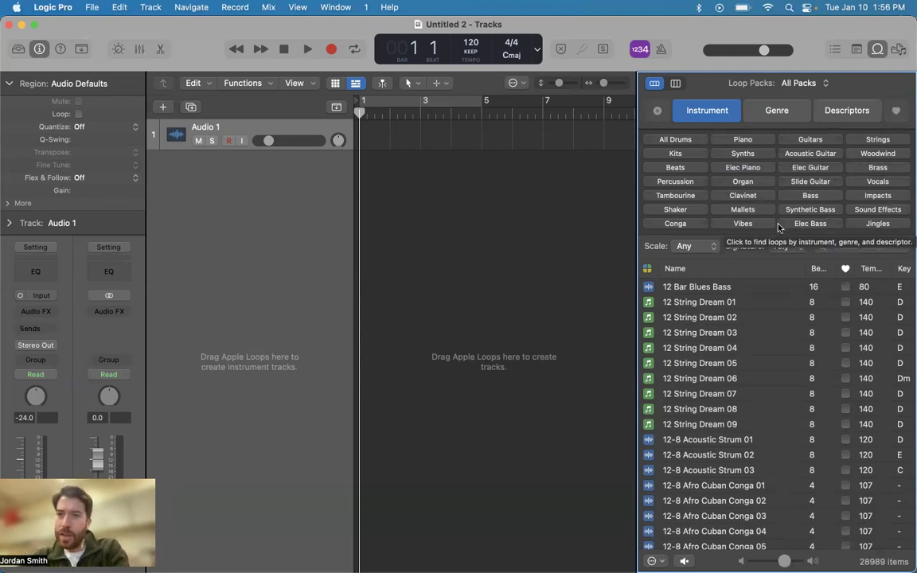
pyautogui.click(878, 140)
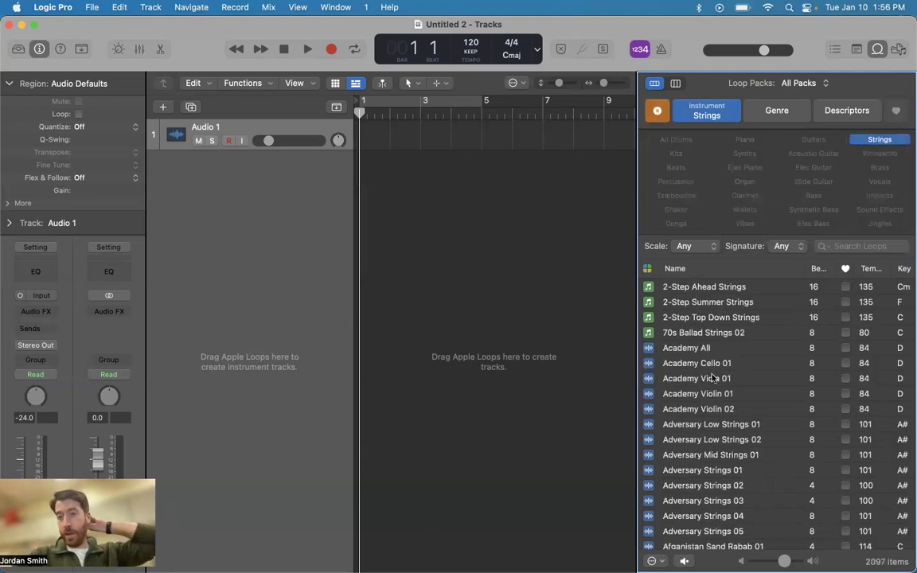
pyautogui.scroll(-20, 723, 381)
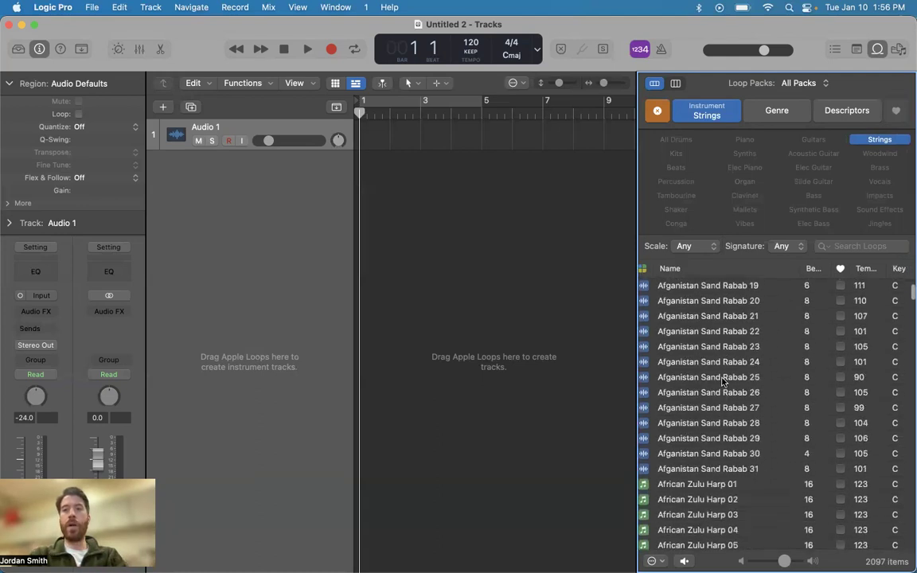
pyautogui.scroll(-15, 723, 381)
pyautogui.scroll(15, 723, 381)
pyautogui.scroll(10, 723, 381)
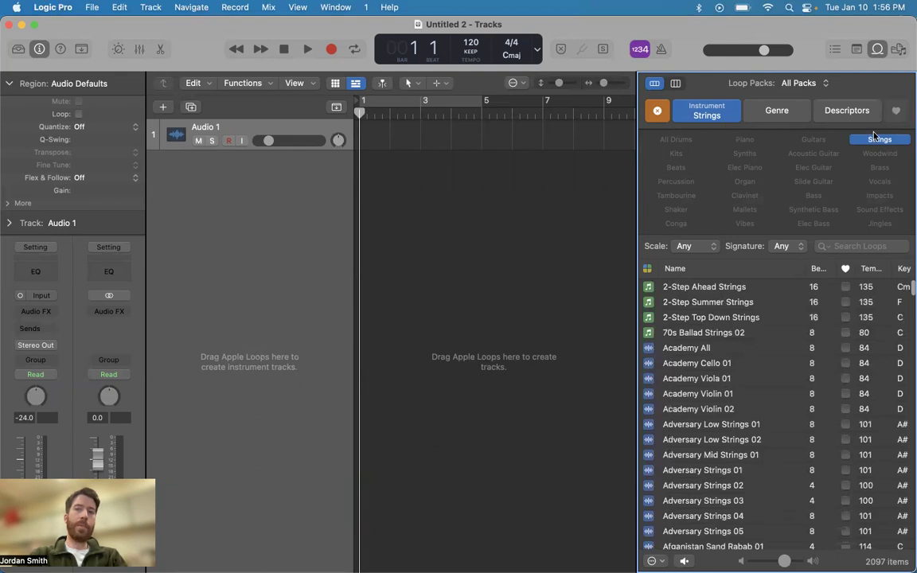
# Step: Narrow the string loops to the Funk genre and preview the Disco Breakin Strings loop
pyautogui.click(776, 112)
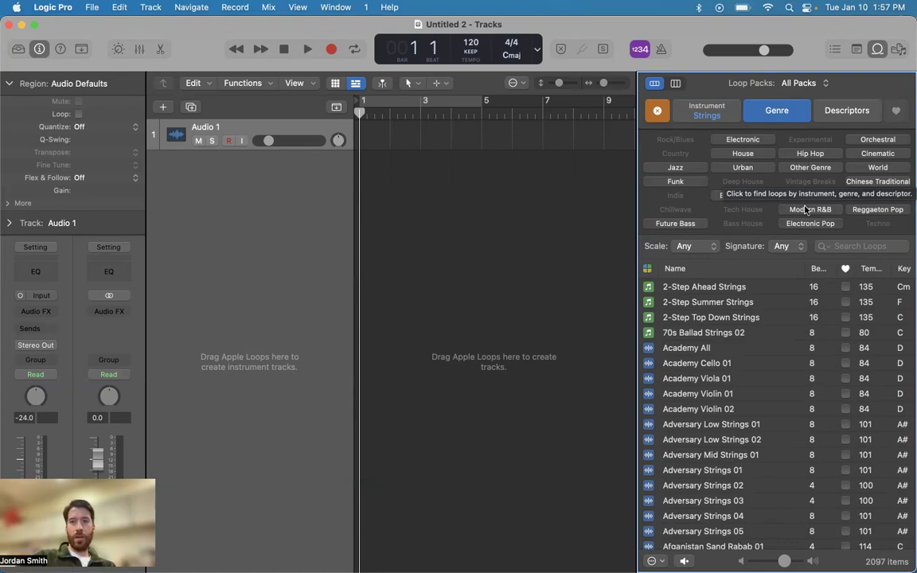
pyautogui.click(675, 182)
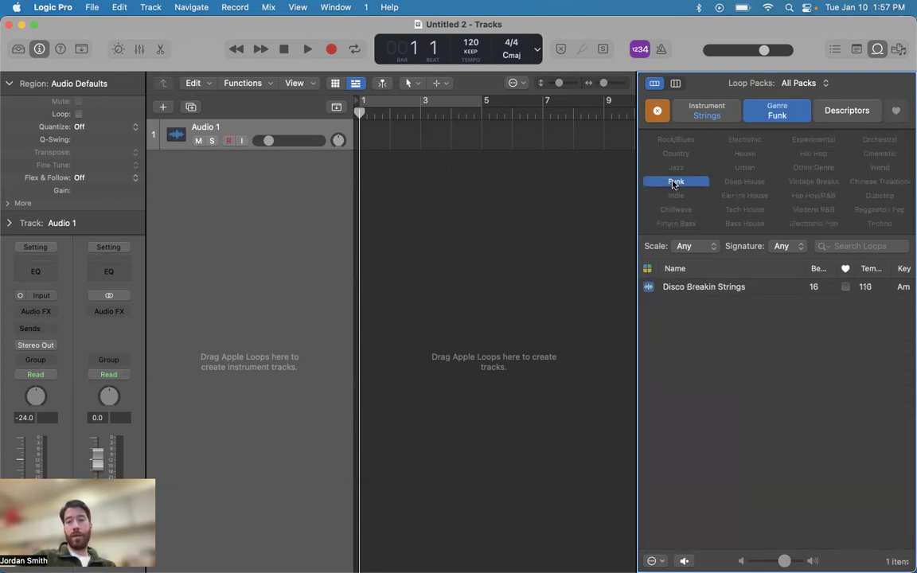
pyautogui.click(706, 288)
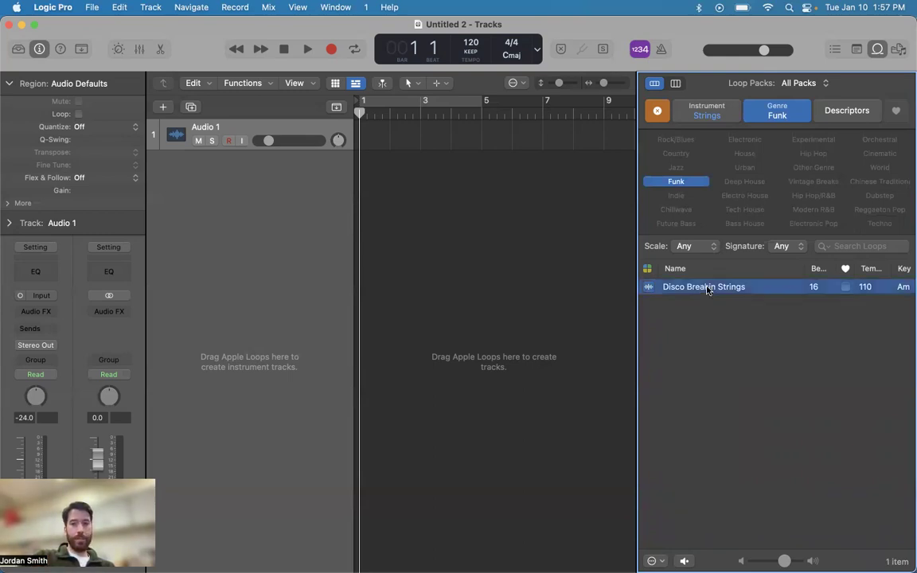
pyautogui.press('XF86AudioRaiseVolume')
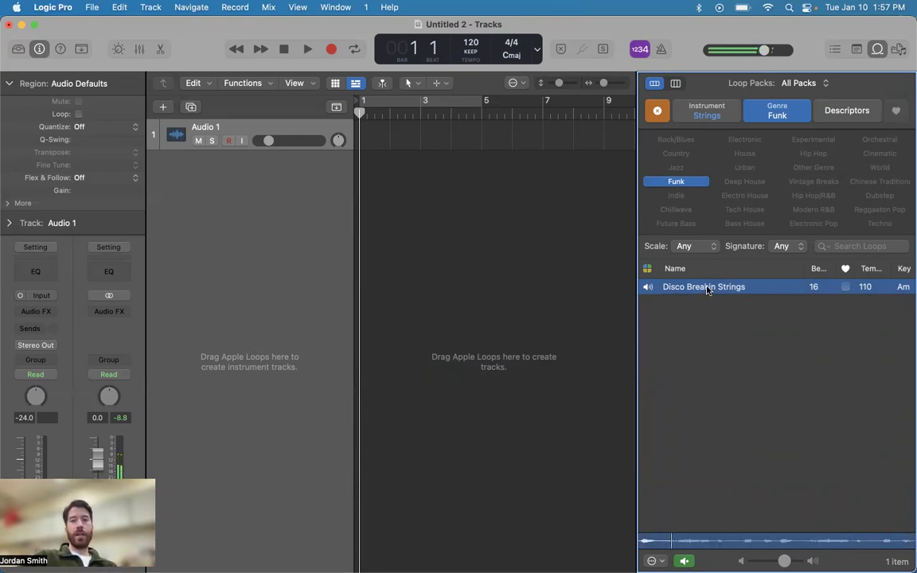
pyautogui.click(706, 290)
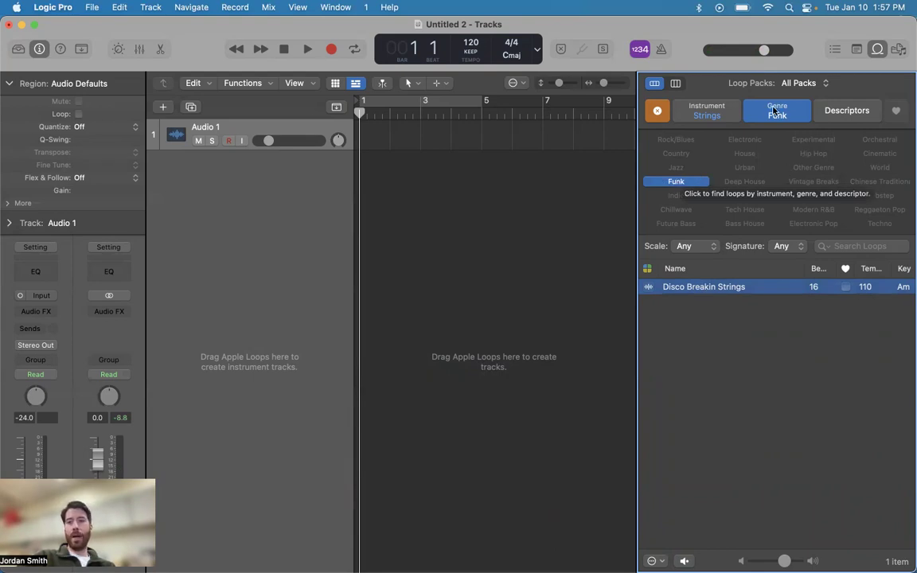
# Step: Replace the Funk genre filter with Hip Hop and look through the string loops to the Keep Shining String Chords set
pyautogui.click(675, 181)
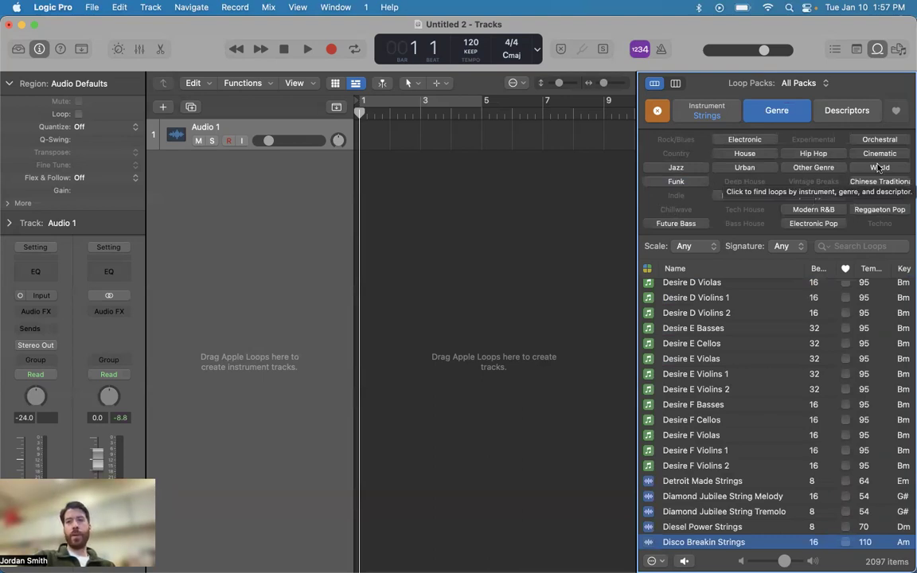
pyautogui.click(813, 154)
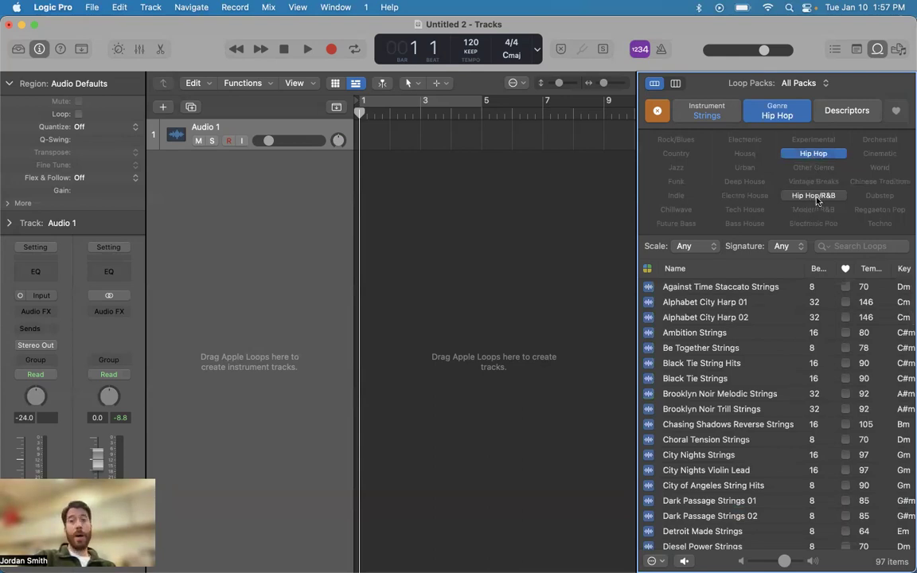
pyautogui.scroll(-1, 725, 395)
pyautogui.scroll(-20, 724, 395)
pyautogui.scroll(20, 724, 395)
pyautogui.scroll(-15, 724, 395)
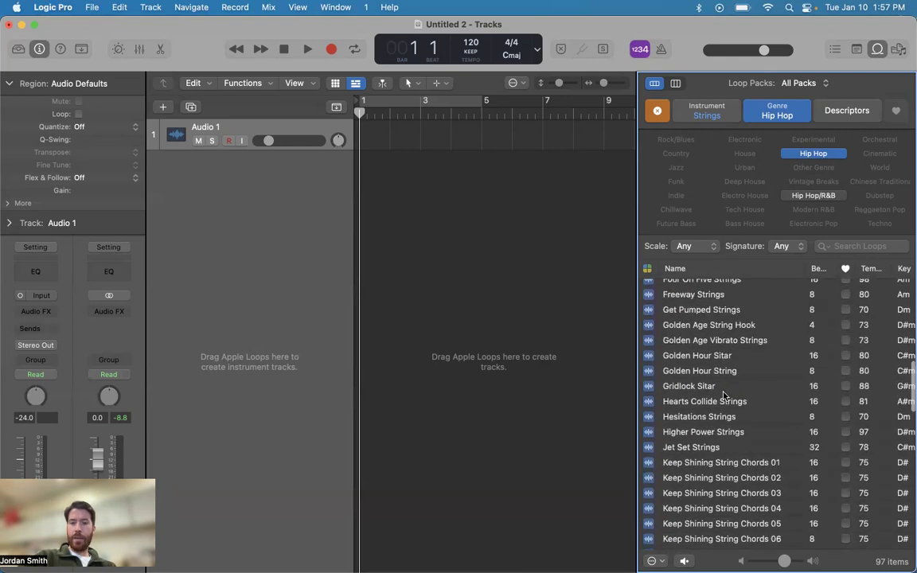
pyautogui.scroll(-5, 724, 395)
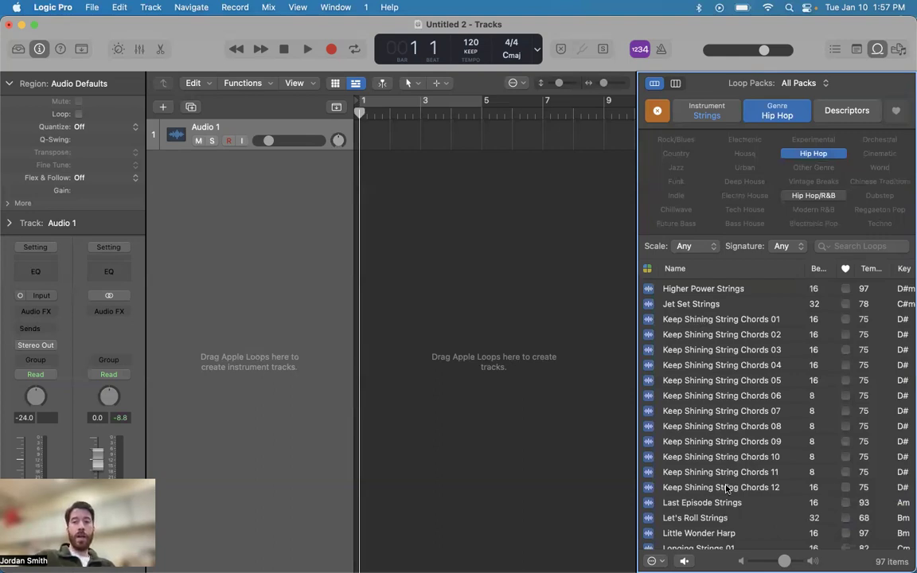
# Step: Preview Keep Shining String Chords 01 and 02, and place loop 02 on the audio track at bar 1
pyautogui.click(705, 323)
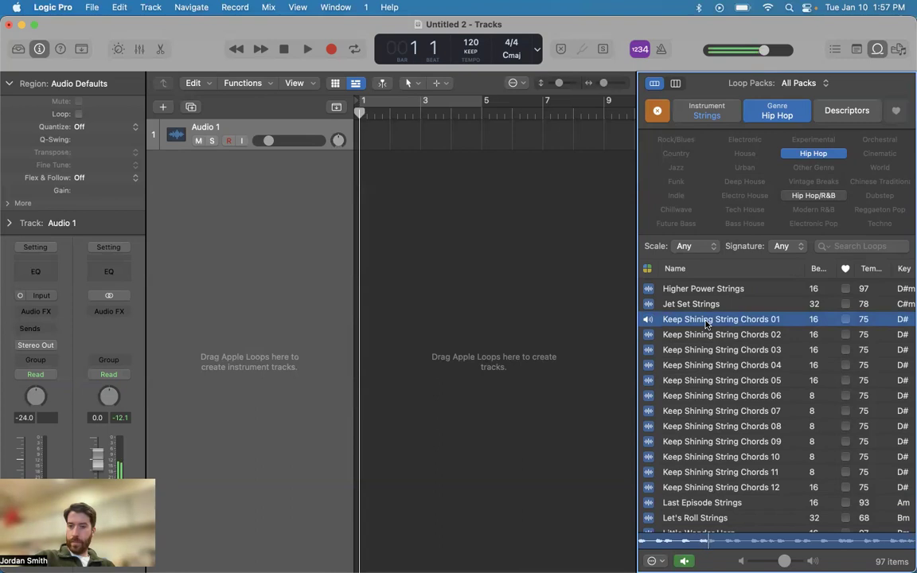
pyautogui.click(711, 323)
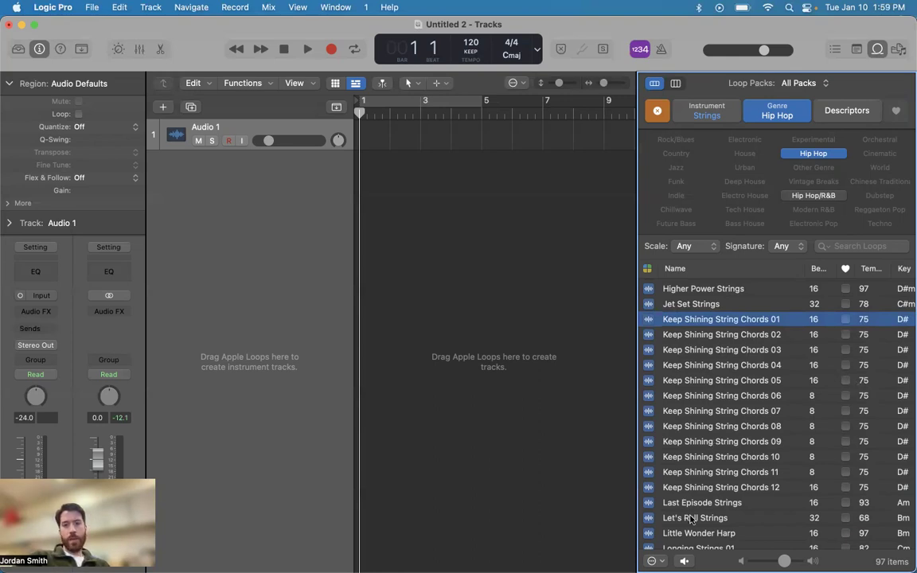
pyautogui.click(702, 334)
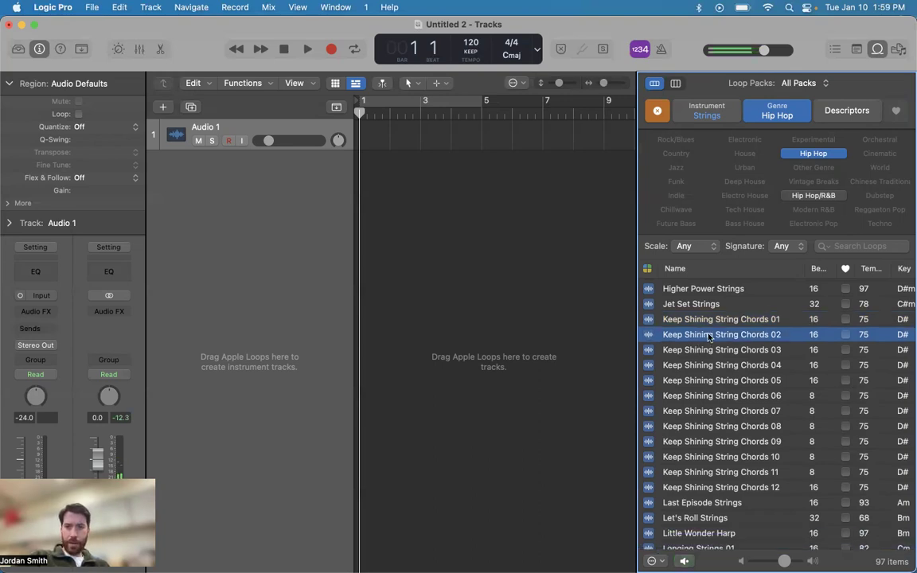
pyautogui.moveTo(615, 276); pyautogui.dragTo(361, 134)
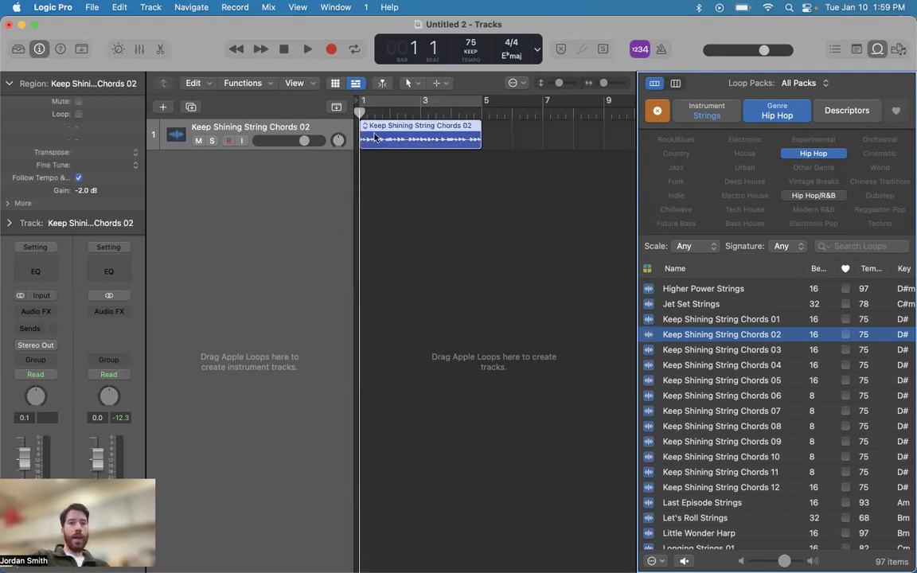
# Step: Preview Keep Shining String Chords 04 and place it on a new track starting at bar 5
pyautogui.press('space')
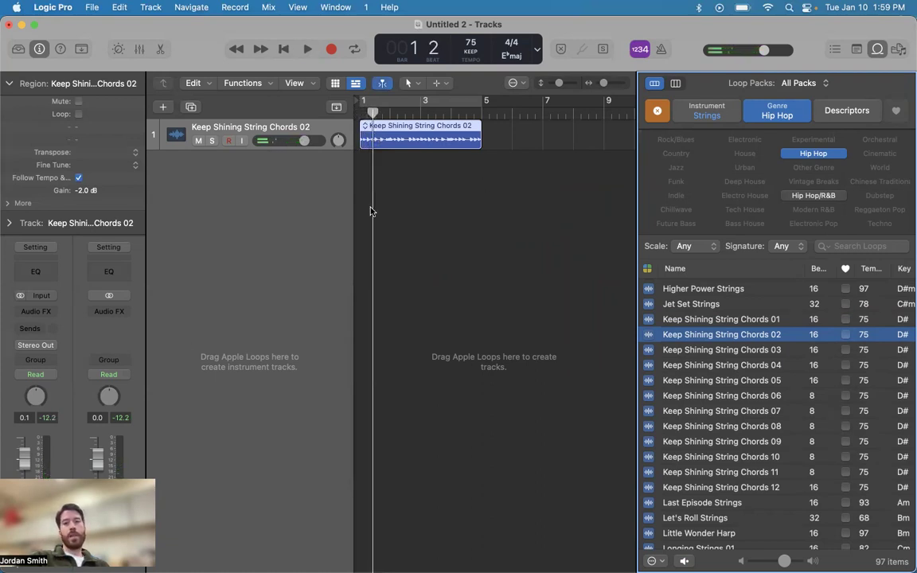
pyautogui.click(737, 365)
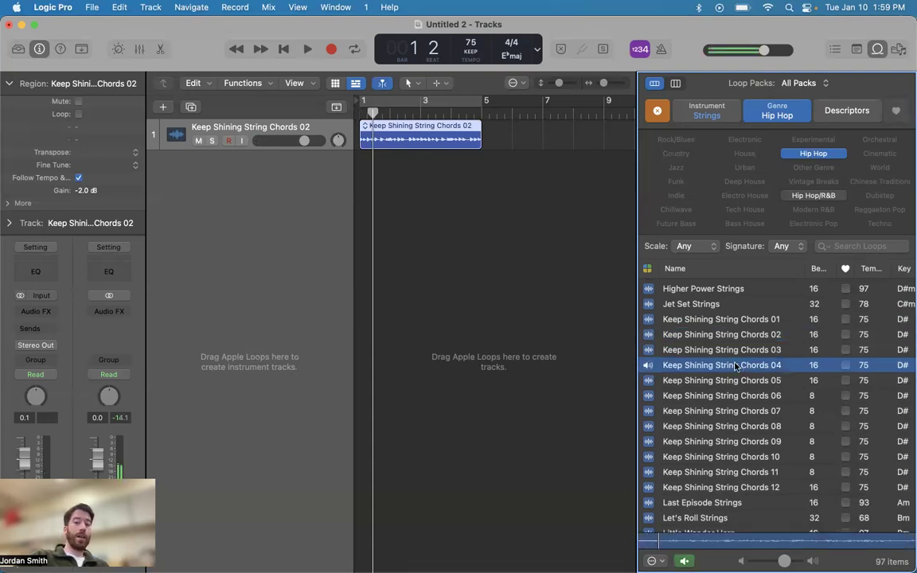
pyautogui.press('space')
pyautogui.moveTo(725, 368); pyautogui.dragTo(515, 184)
pyautogui.moveTo(514, 185); pyautogui.dragTo(480, 184)
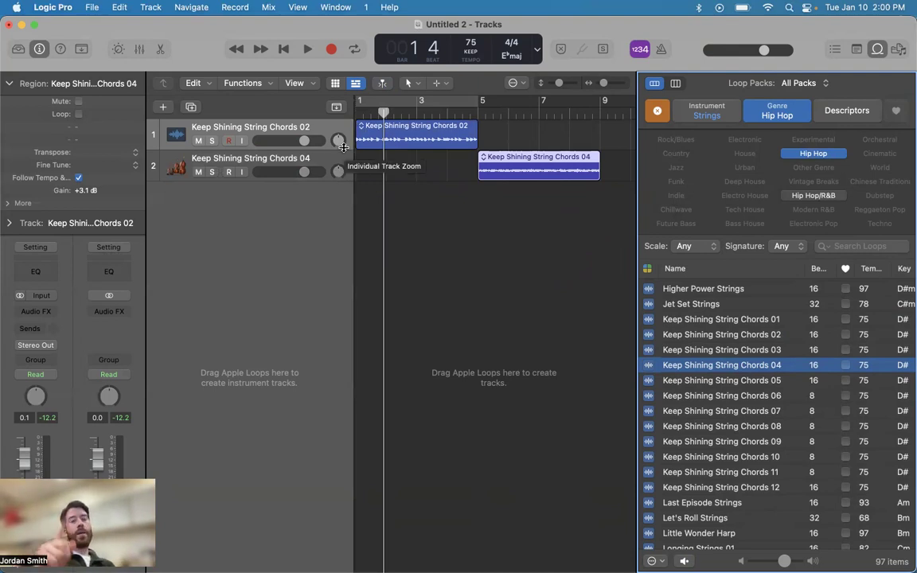
# Step: Play the arrangement from bar 4 to hear the change between the two string loops, and return the playhead to bar 1
pyautogui.click(444, 112)
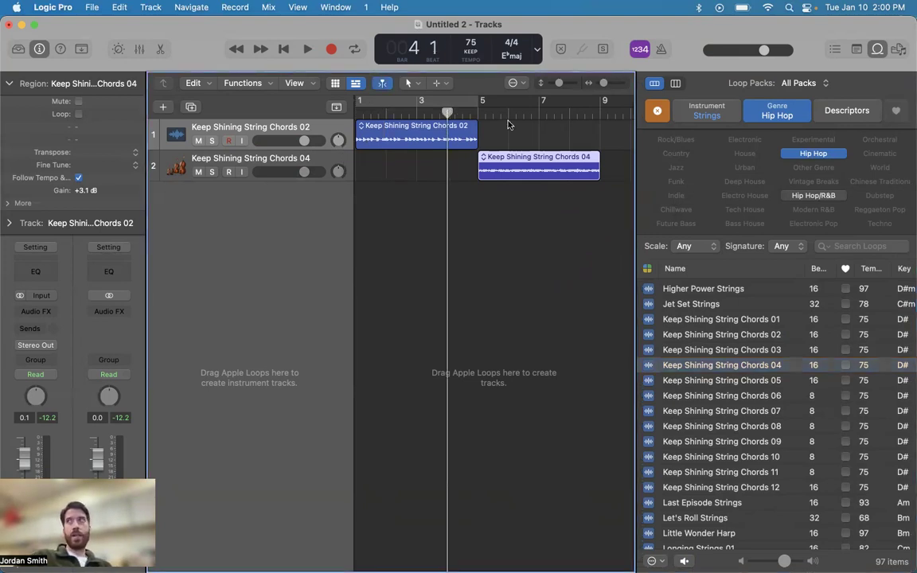
pyautogui.press('space')
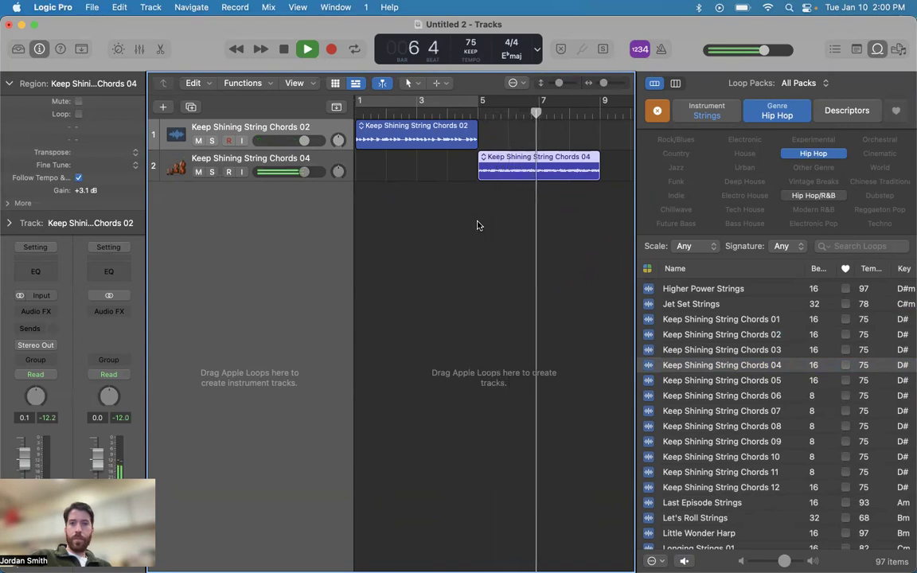
pyautogui.press('space')
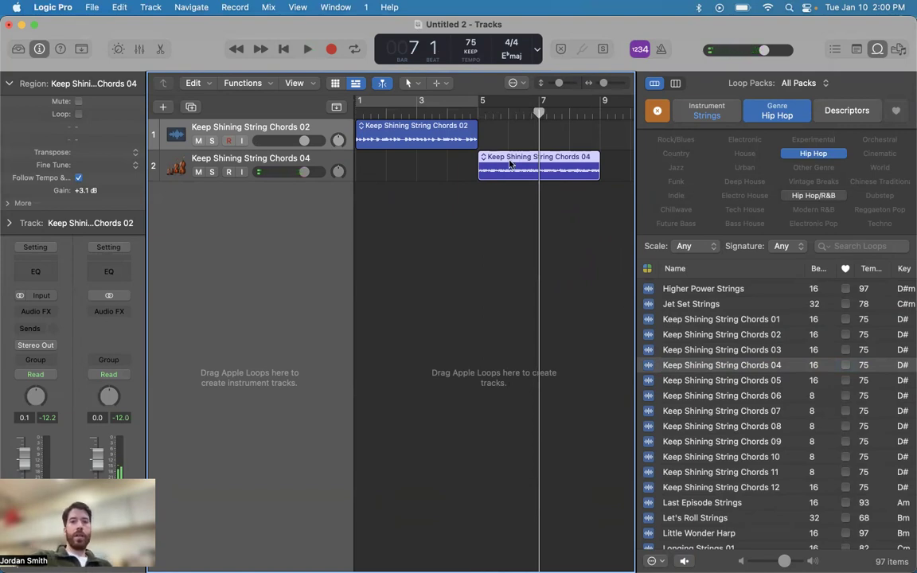
pyautogui.click(379, 105)
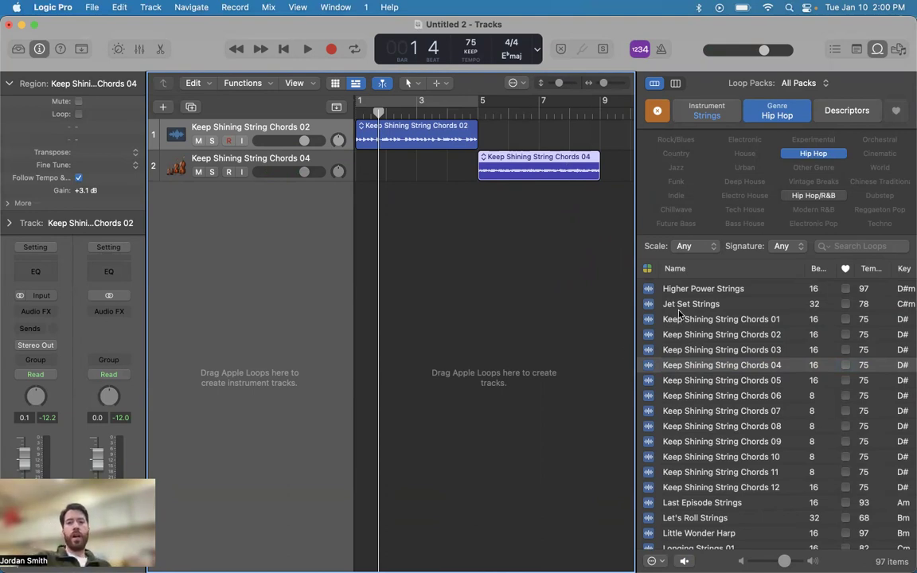
# Step: Clear the Hip Hop genre filter and the Strings instrument filter from the loop list
pyautogui.click(707, 111)
pyautogui.click(689, 103)
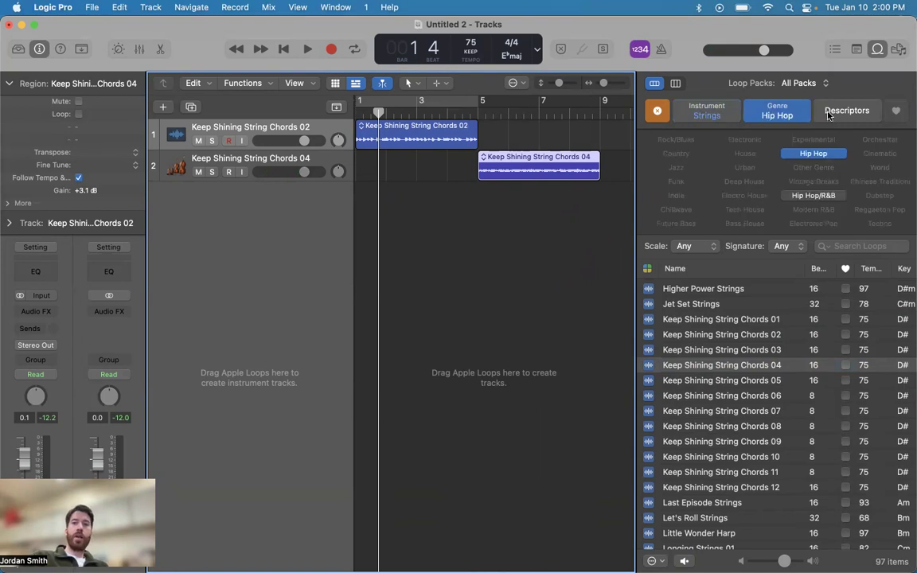
pyautogui.click(816, 152)
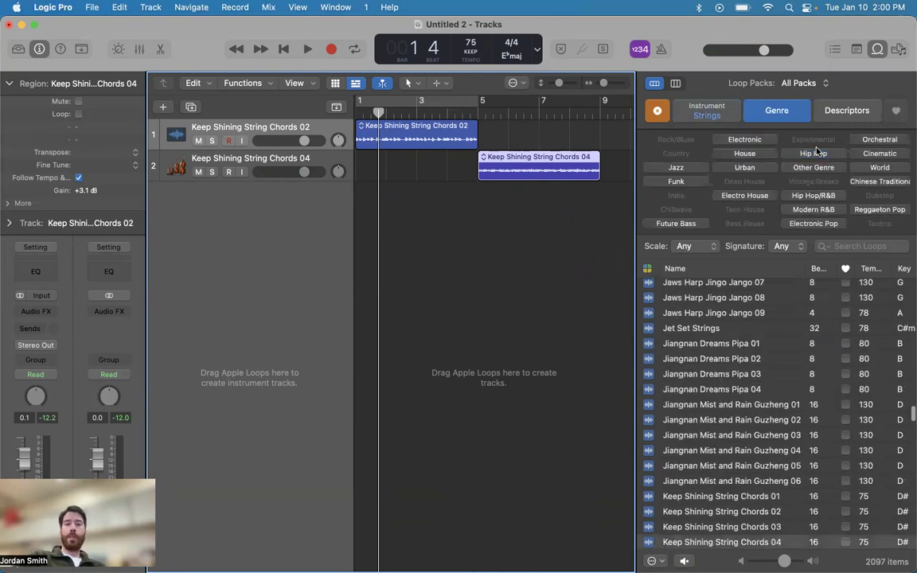
pyautogui.click(839, 111)
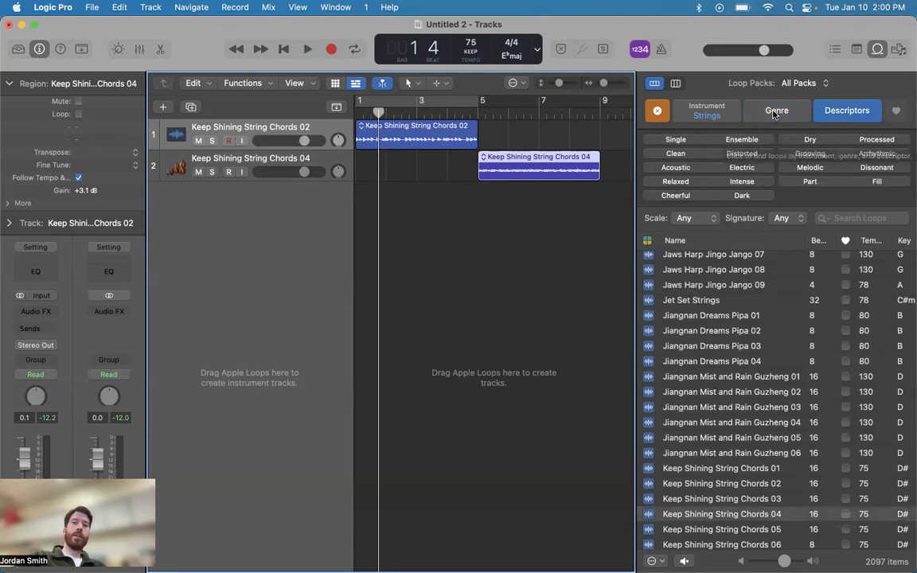
pyautogui.click(707, 110)
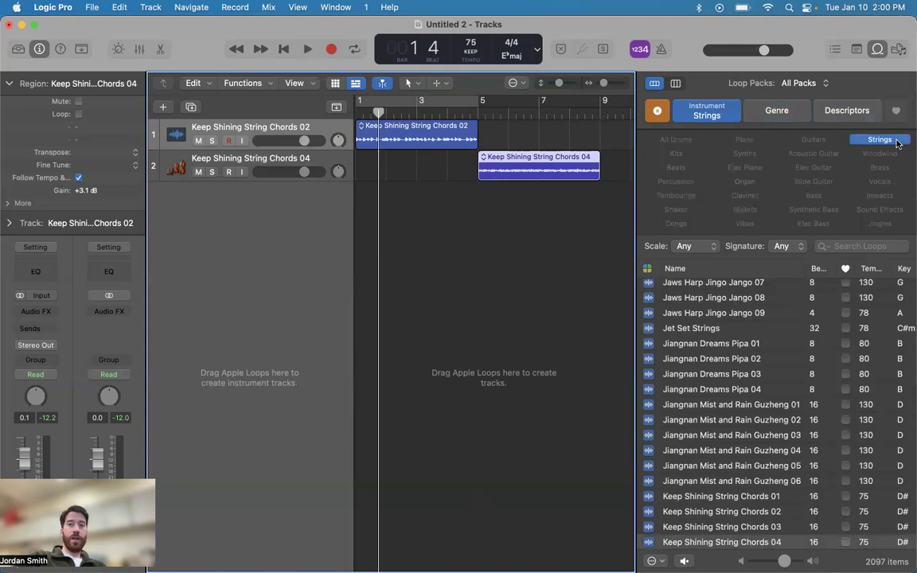
pyautogui.click(895, 141)
# Step: Filter the loops by the Intense, Melodic and Grooving descriptors and look through the matching loops
pyautogui.click(851, 114)
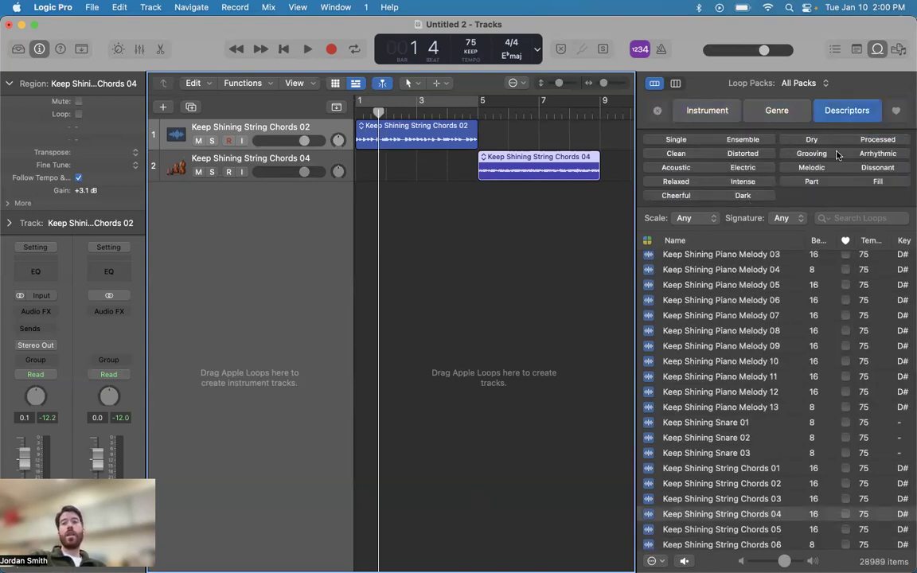
pyautogui.click(744, 183)
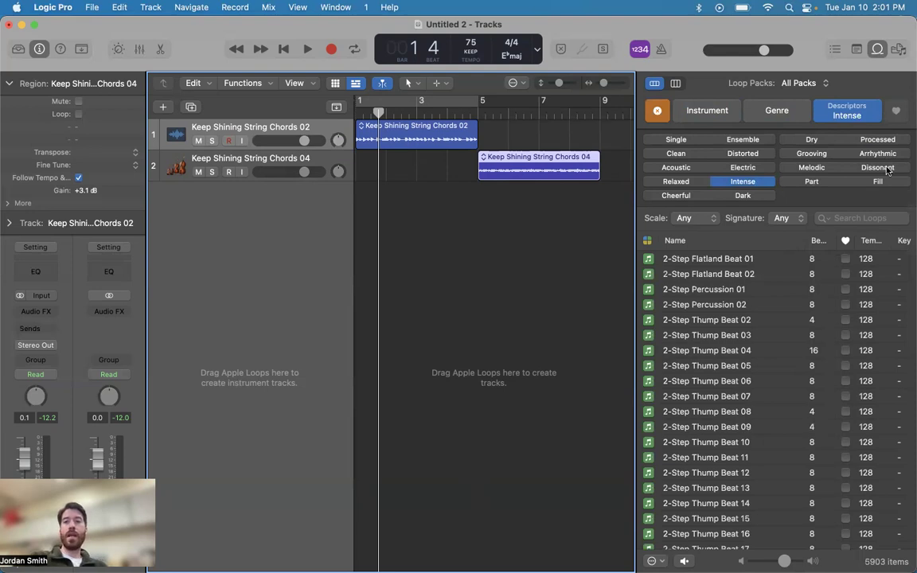
pyautogui.click(812, 168)
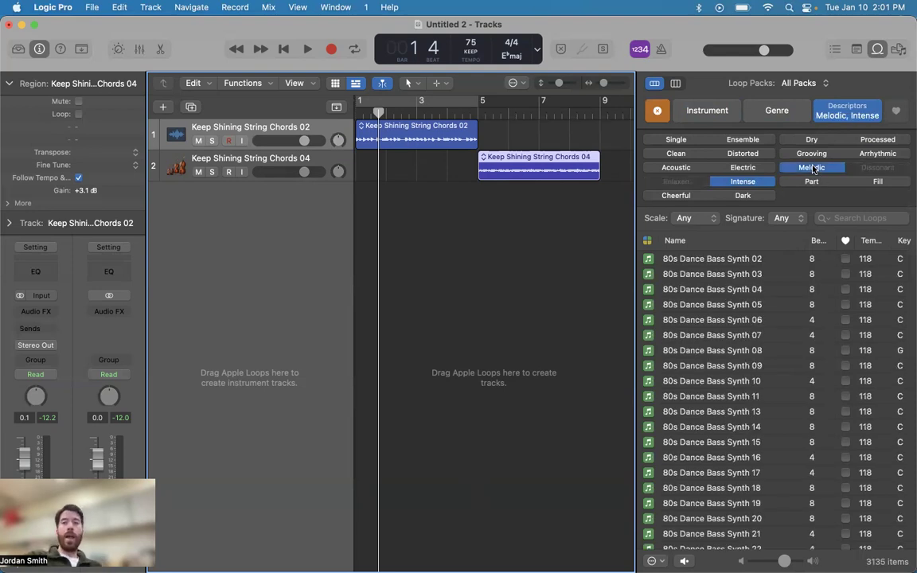
pyautogui.click(812, 154)
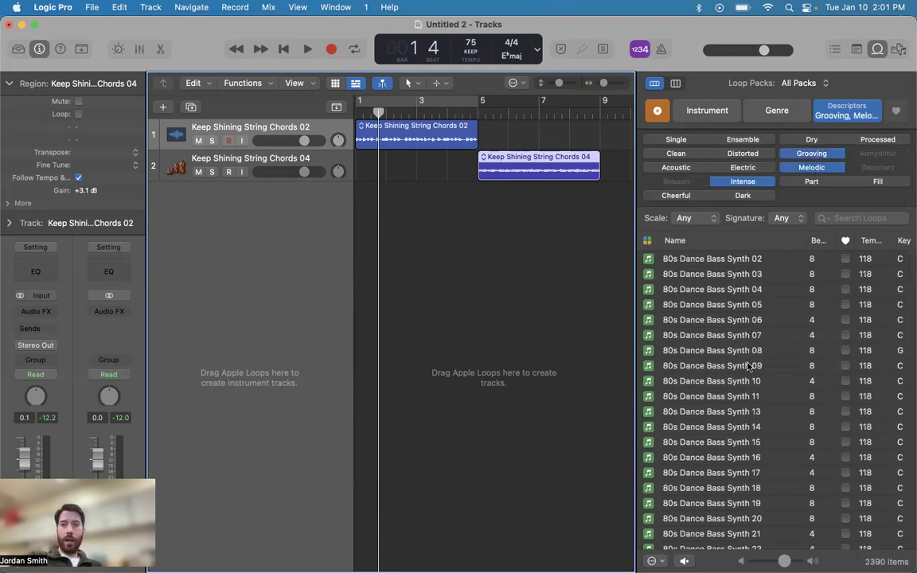
pyautogui.scroll(-15, 748, 366)
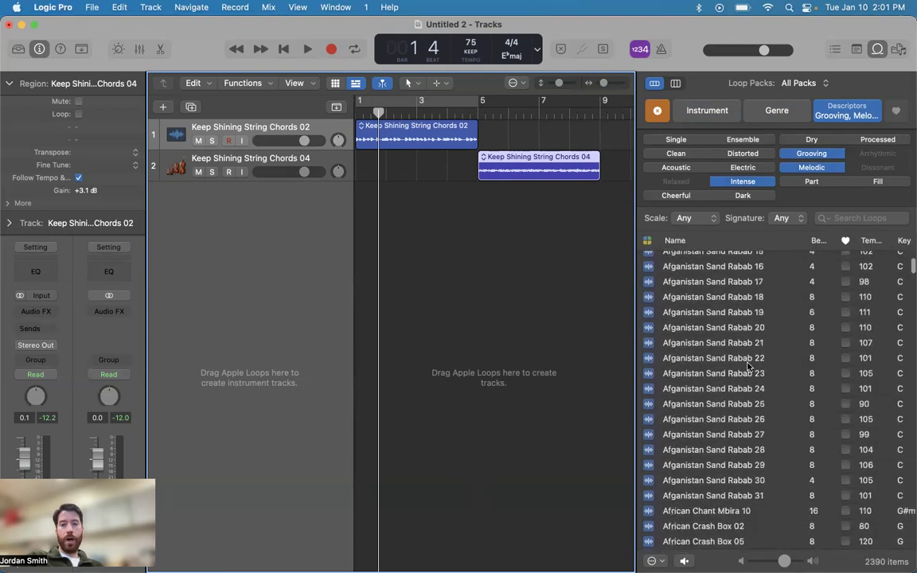
pyautogui.scroll(-2, 749, 365)
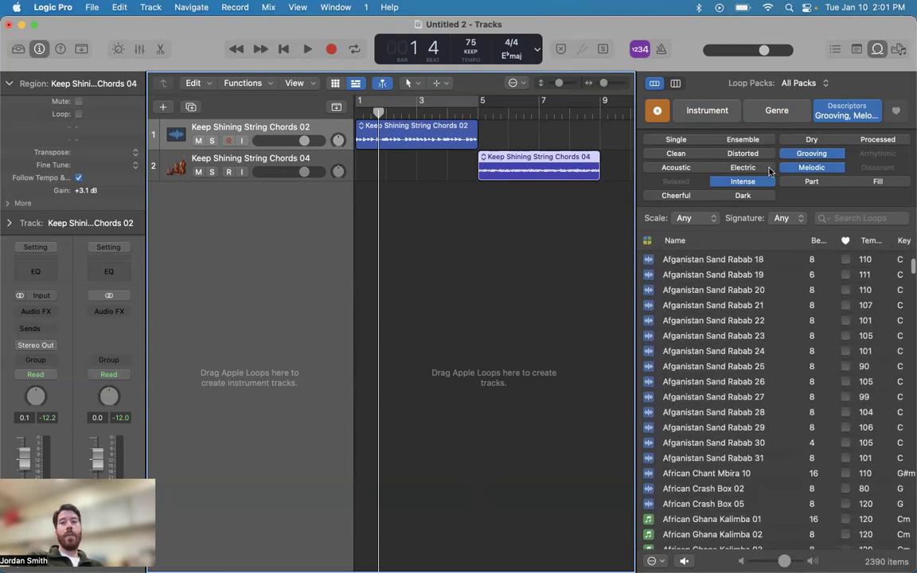
# Step: Remove the Intense, Melodic and Grooving descriptor filters and hide the descriptor choices
pyautogui.click(742, 181)
pyautogui.click(812, 166)
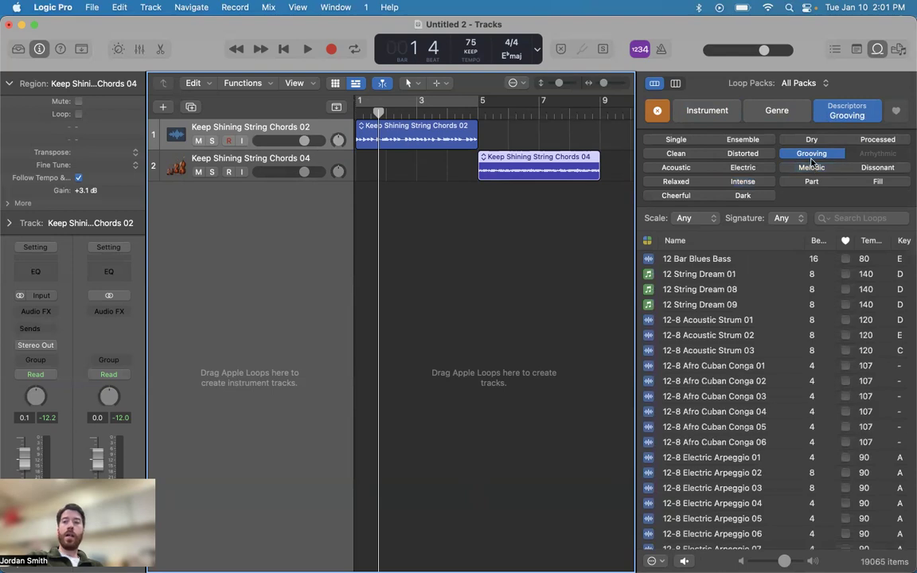
pyautogui.click(812, 152)
pyautogui.click(834, 114)
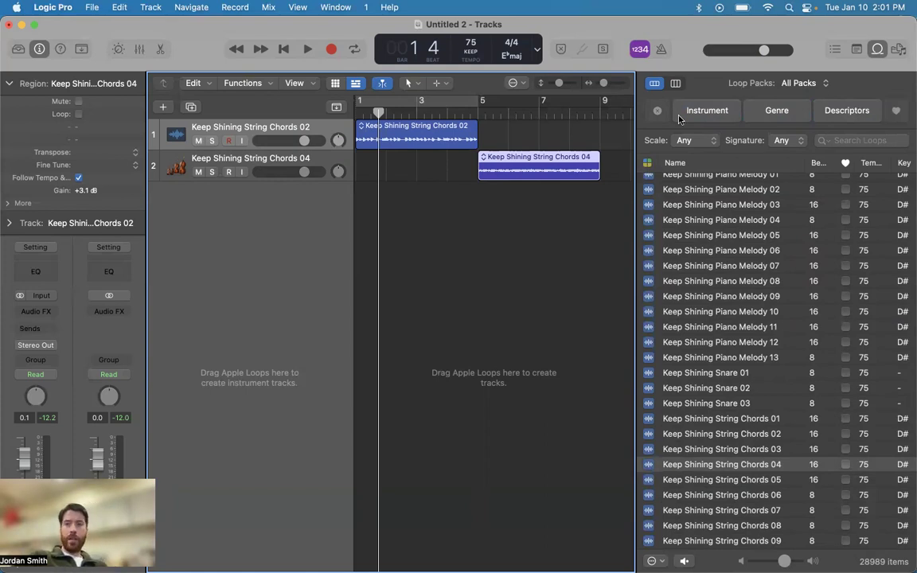
# Step: Limit the loop types to Audio Loops, and find and preview Keep Shining String Chords 01
pyautogui.click(645, 164)
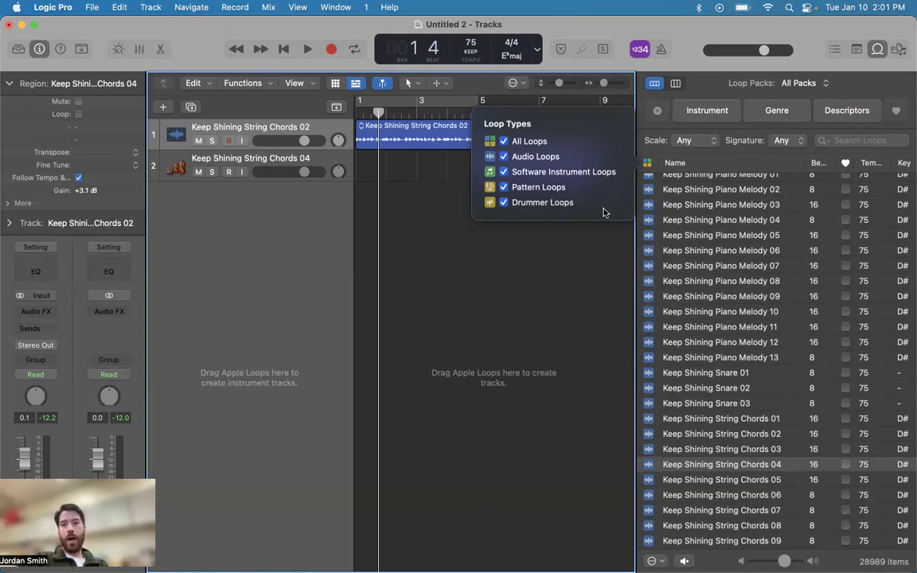
pyautogui.keyDown('super'); pyautogui.click(505, 158); pyautogui.keyUp('super')
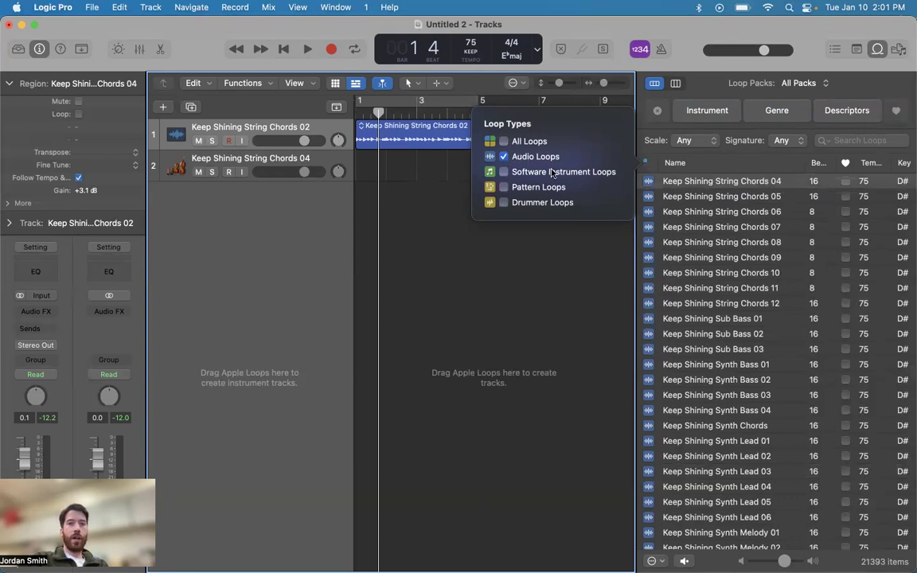
pyautogui.scroll(15, 758, 327)
pyautogui.scroll(-10, 756, 327)
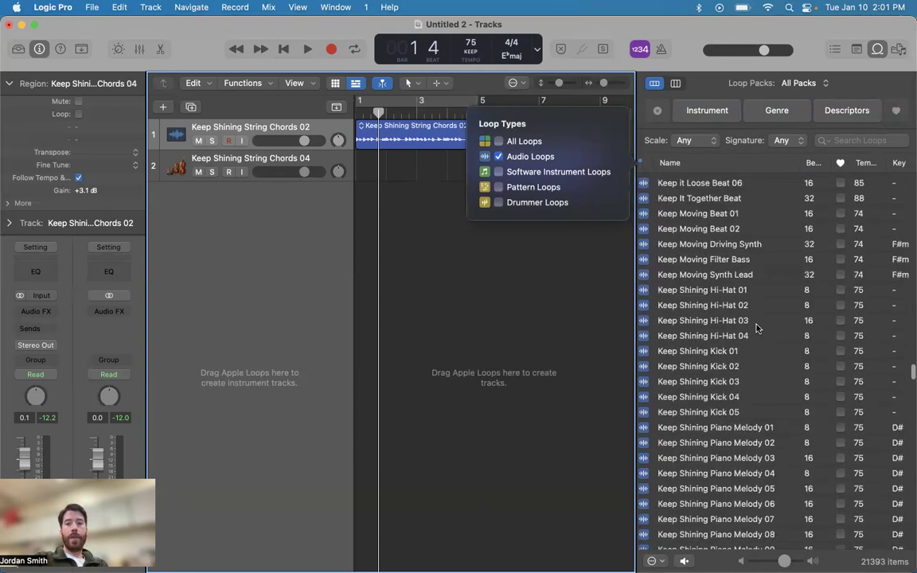
pyautogui.scroll(-5, 750, 329)
pyautogui.click(711, 292)
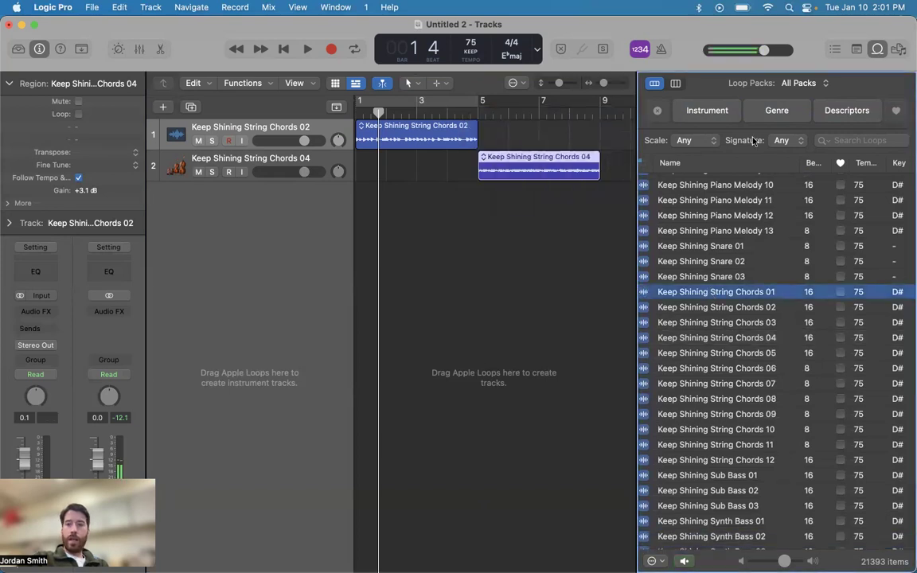
pyautogui.click(642, 163)
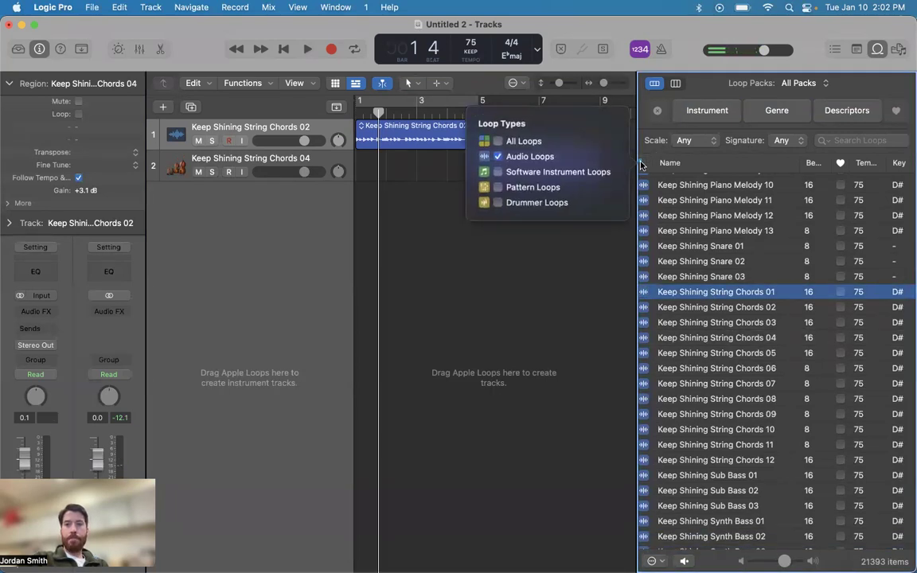
# Step: Place Keep Shining String Chords 01 on a new third track at bar 1 and mute the first two tracks
pyautogui.moveTo(703, 289); pyautogui.dragTo(364, 228)
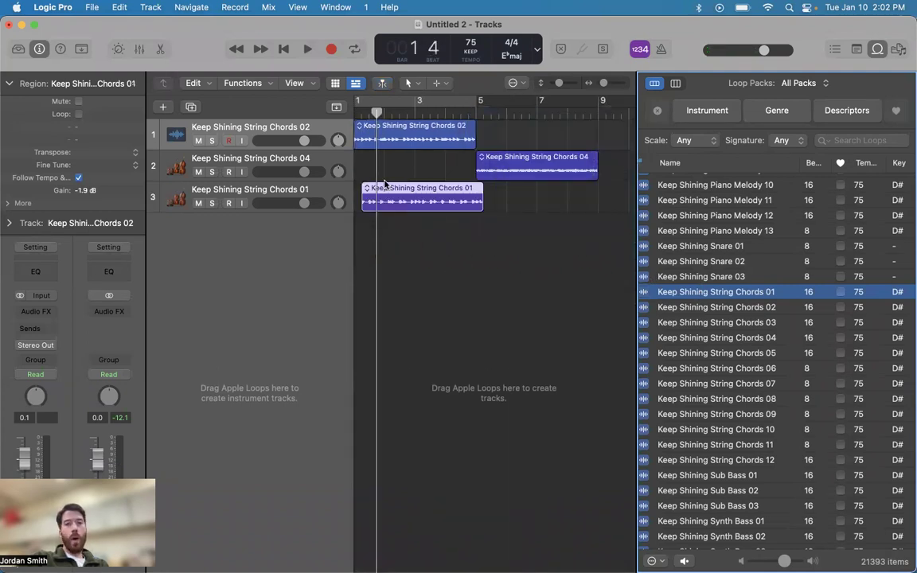
pyautogui.click(198, 140)
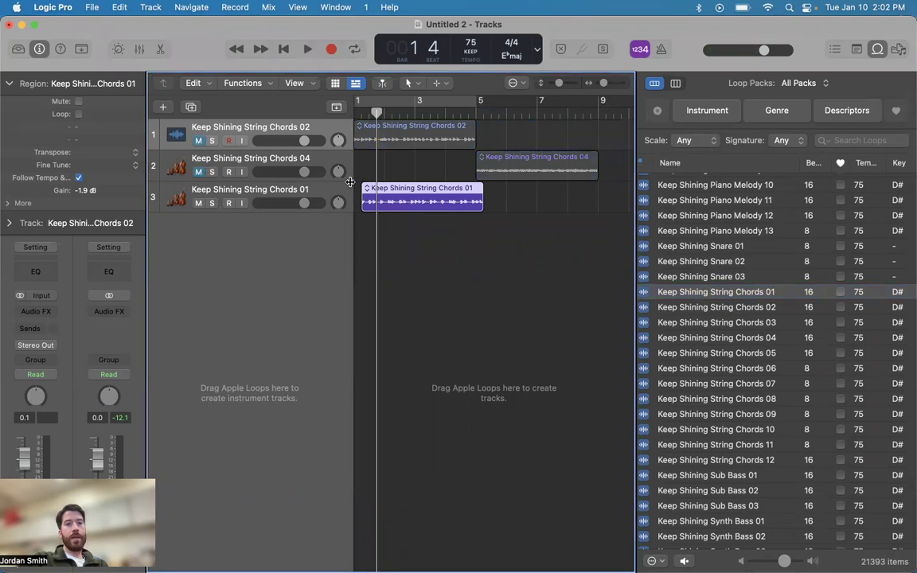
pyautogui.moveTo(436, 200); pyautogui.dragTo(410, 202)
pyautogui.press('Return')
pyautogui.press('space')
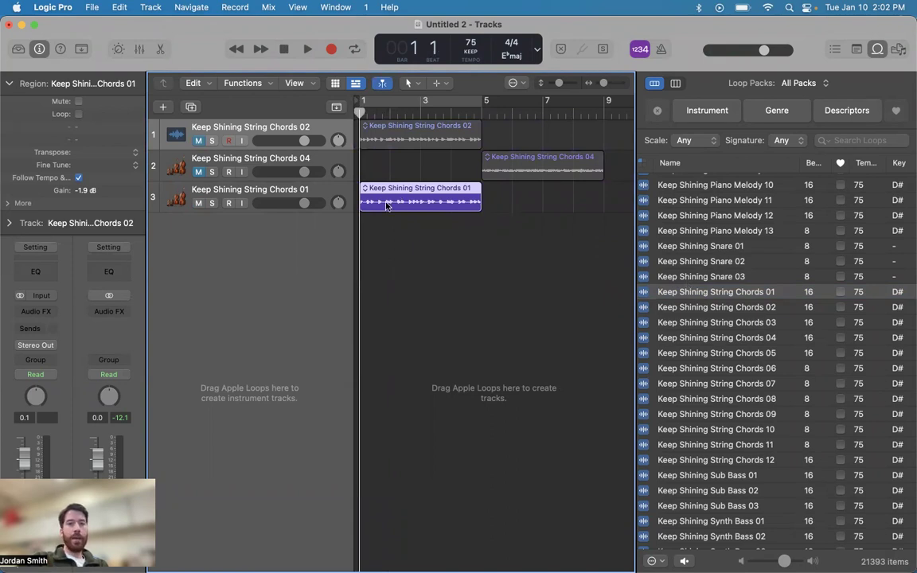
# Step: Open the Keep Shining String Chords 01 region in the audio editor and examine its waveform in the File and Track views
pyautogui.doubleClick(386, 206)
pyautogui.click(390, 334)
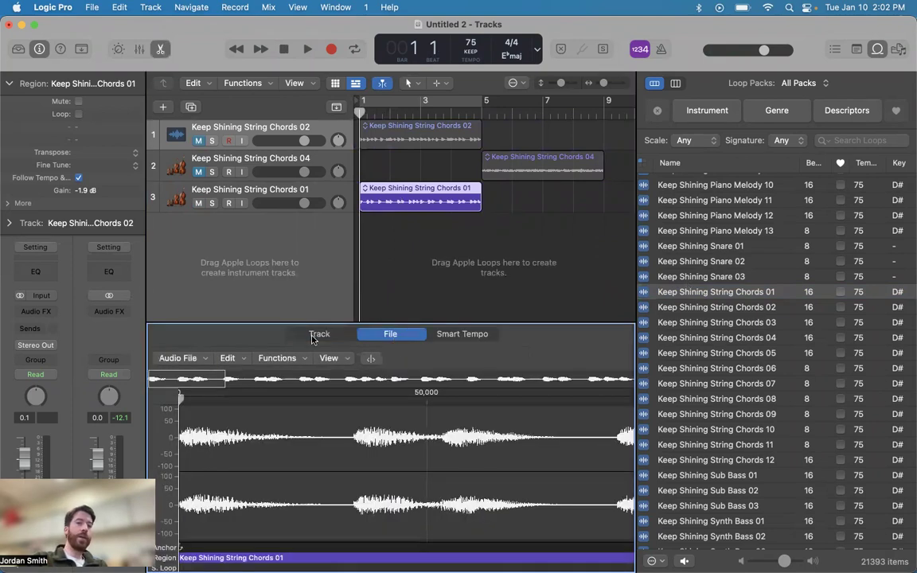
pyautogui.click(290, 360)
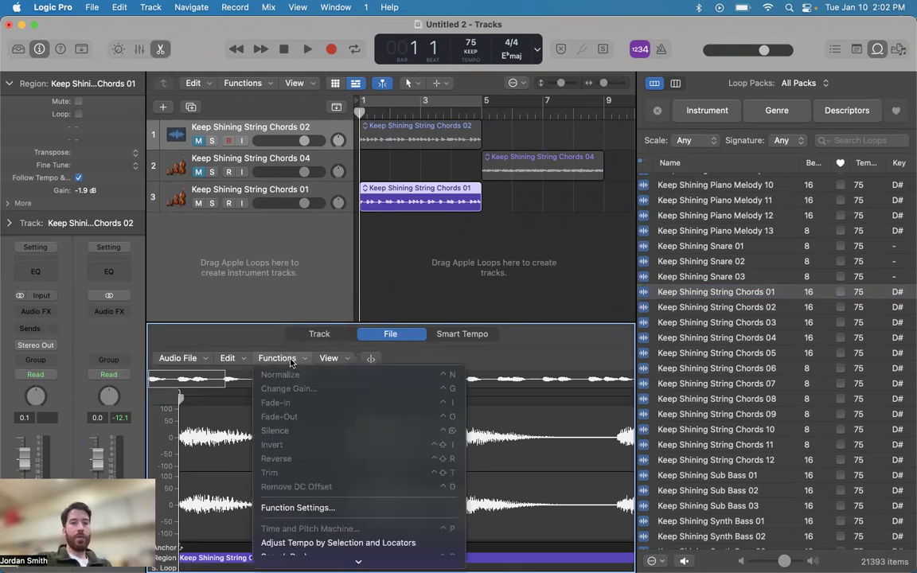
pyautogui.click(291, 360)
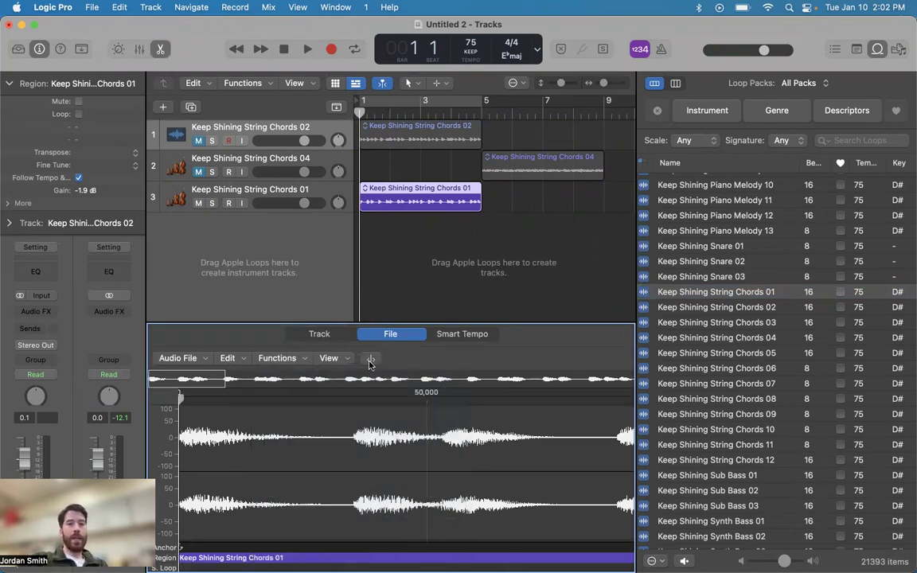
pyautogui.click(320, 334)
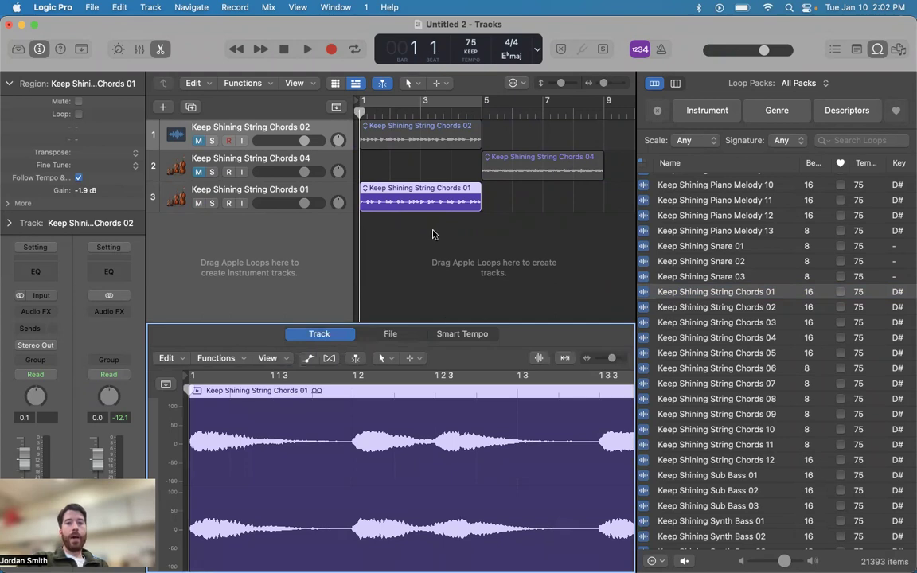
# Step: Change the loop type filter from Audio Loops to only Software Instrument Loops
pyautogui.scroll(1, 697, 390)
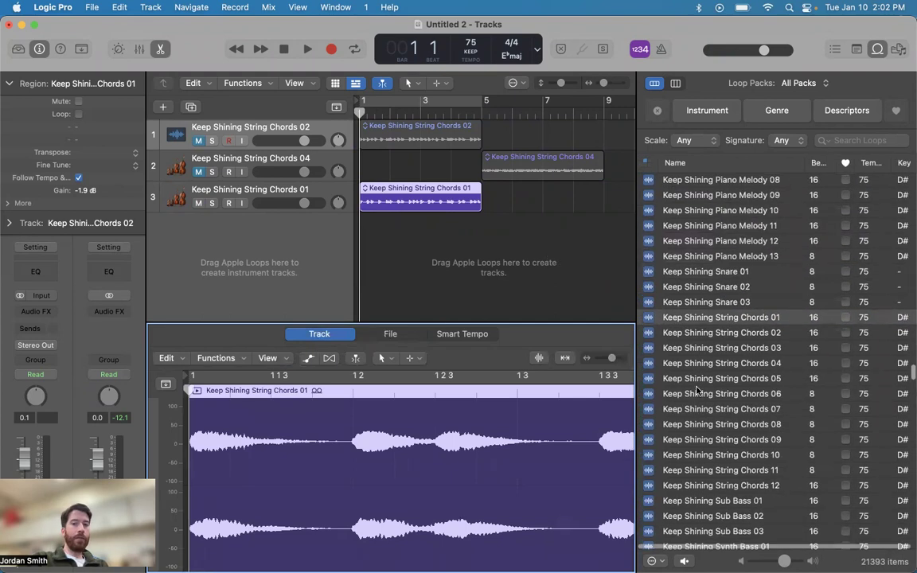
pyautogui.click(648, 162)
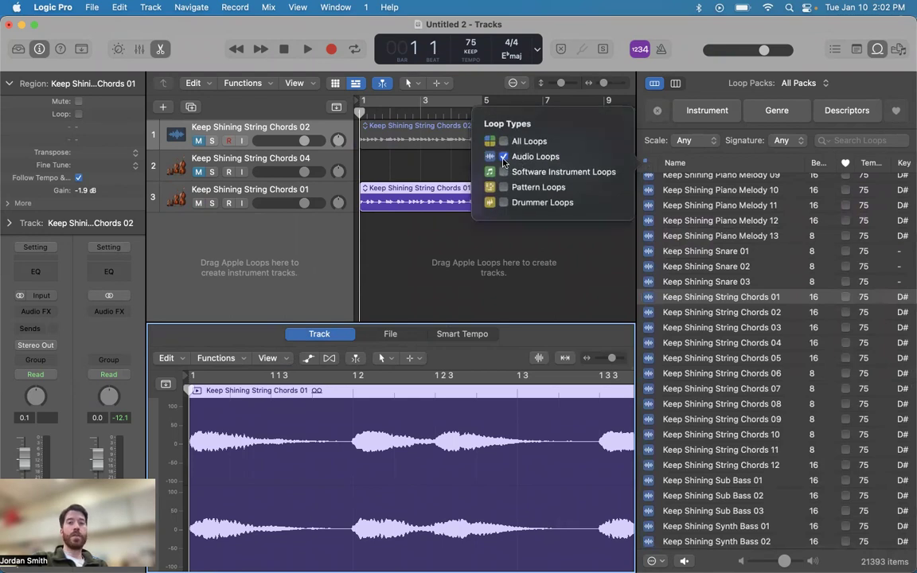
pyautogui.click(504, 157)
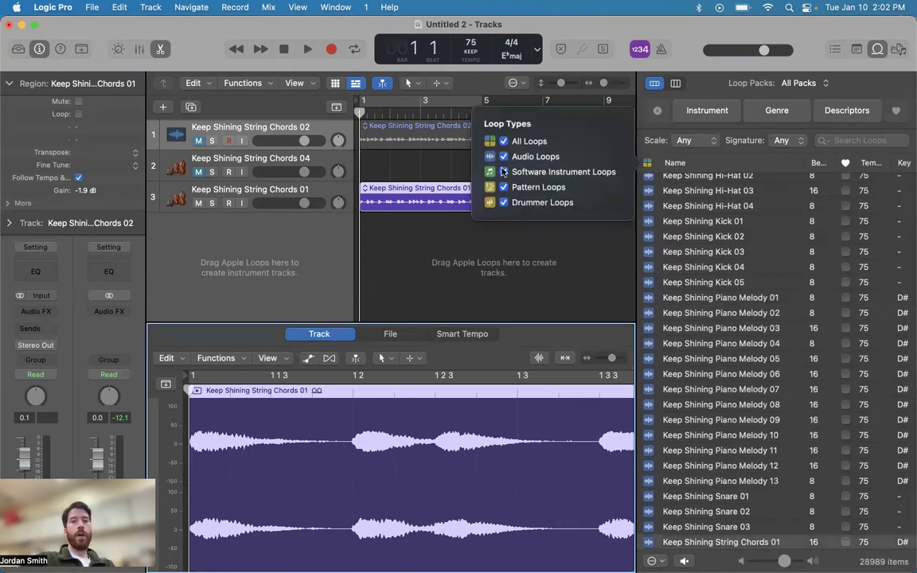
pyautogui.click(521, 171)
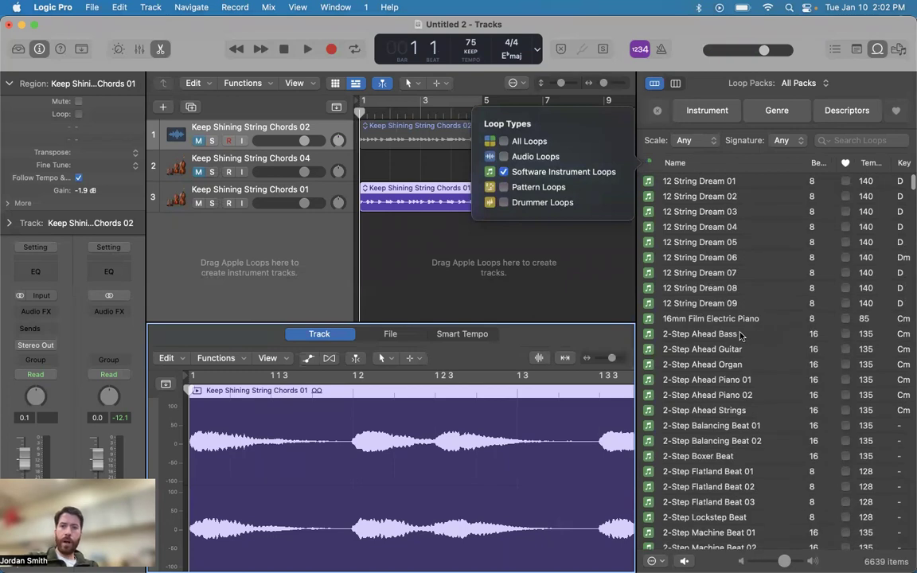
# Step: Preview the 12 String Dream 04 software instrument loop and place it on a new fourth track at bar 1
pyautogui.scroll(-10, 719, 293)
pyautogui.scroll(10, 708, 239)
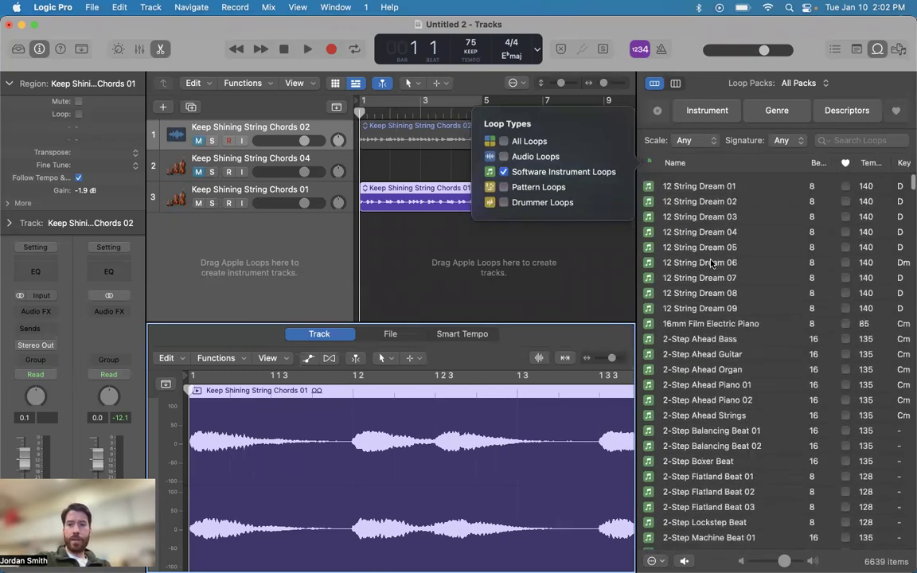
pyautogui.click(703, 226)
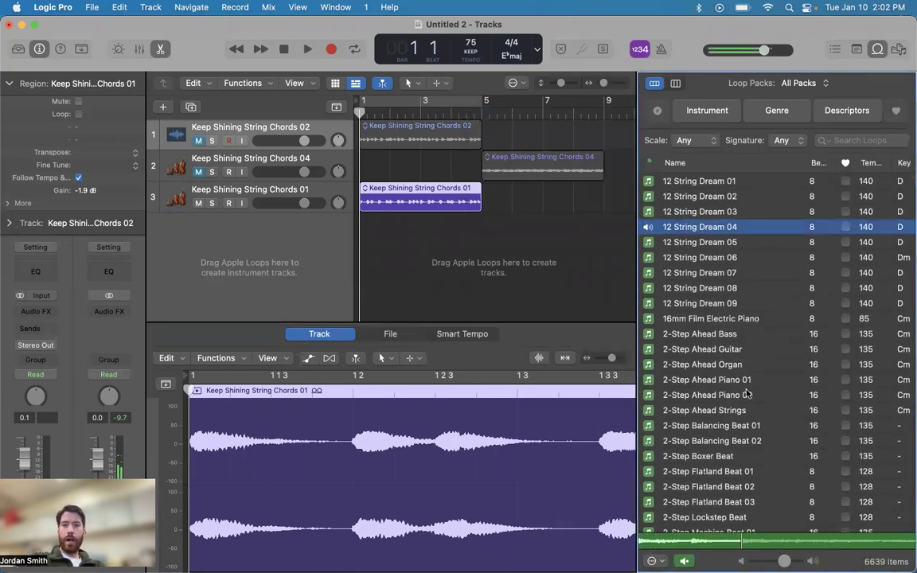
pyautogui.click(702, 228)
pyautogui.moveTo(702, 227); pyautogui.dragTo(362, 230)
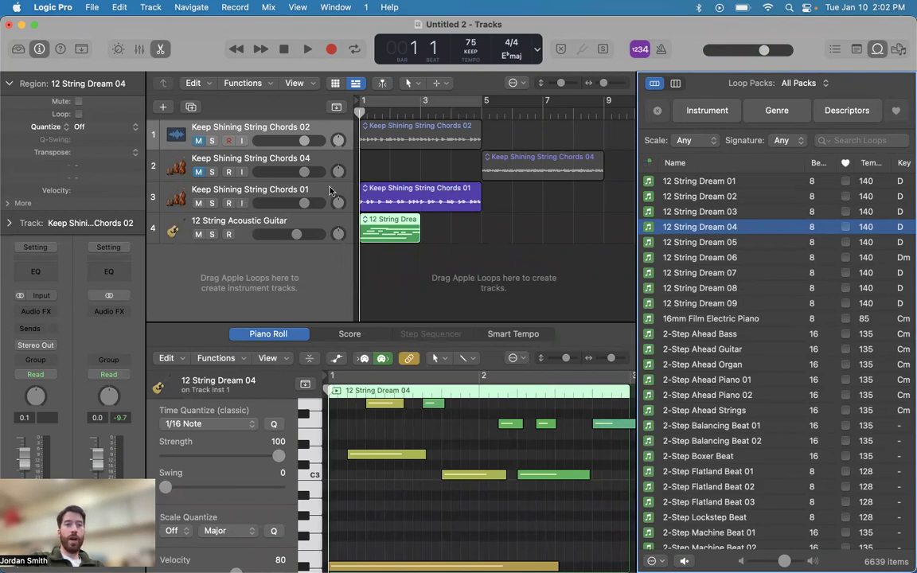
# Step: Mute the Keep Shining String Chords 01 track and show the 12 String Dream 04 region in an enlarged Piano Roll
pyautogui.click(236, 199)
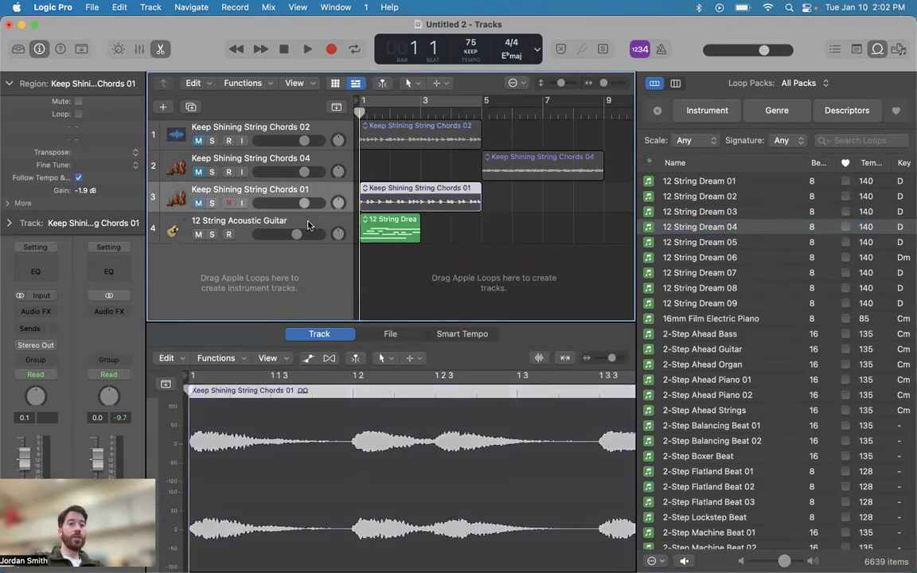
pyautogui.click(309, 226)
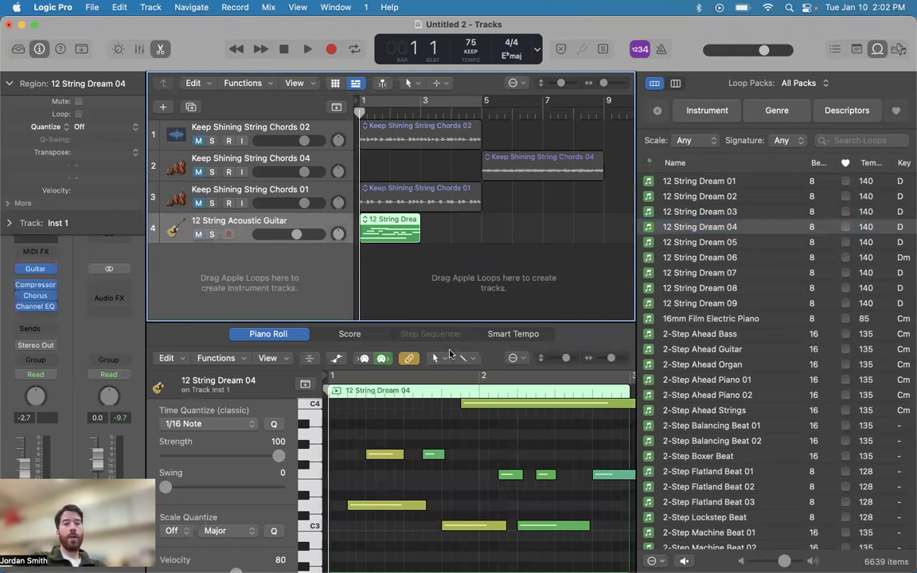
pyautogui.moveTo(419, 332); pyautogui.dragTo(420, 278)
# Step: Examine the pitch and length of the notes in the 12 String Dream 04 region in the Piano Roll
pyautogui.scroll(-3, 427, 399)
pyautogui.scroll(6, 428, 399)
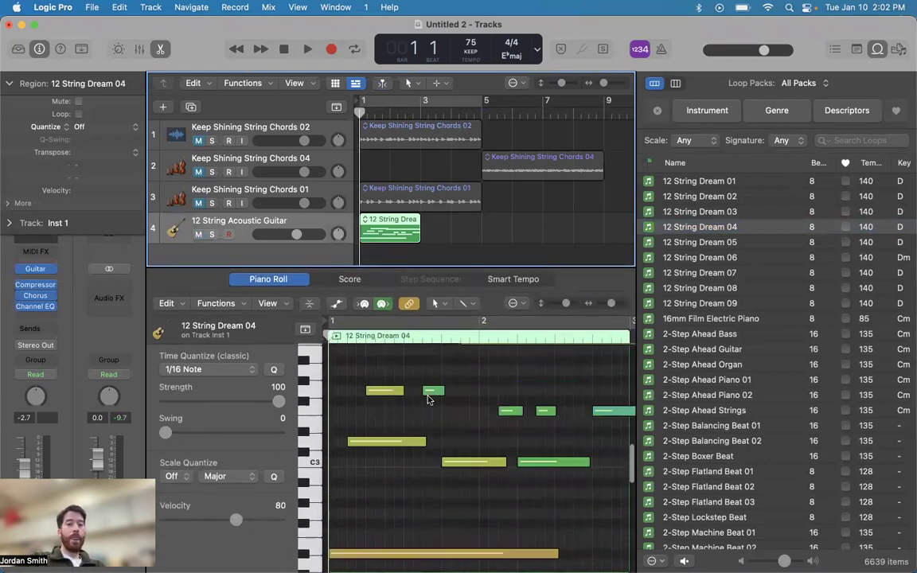
pyautogui.scroll(-2, 427, 400)
pyautogui.scroll(3, 427, 400)
pyautogui.scroll(-6, 380, 493)
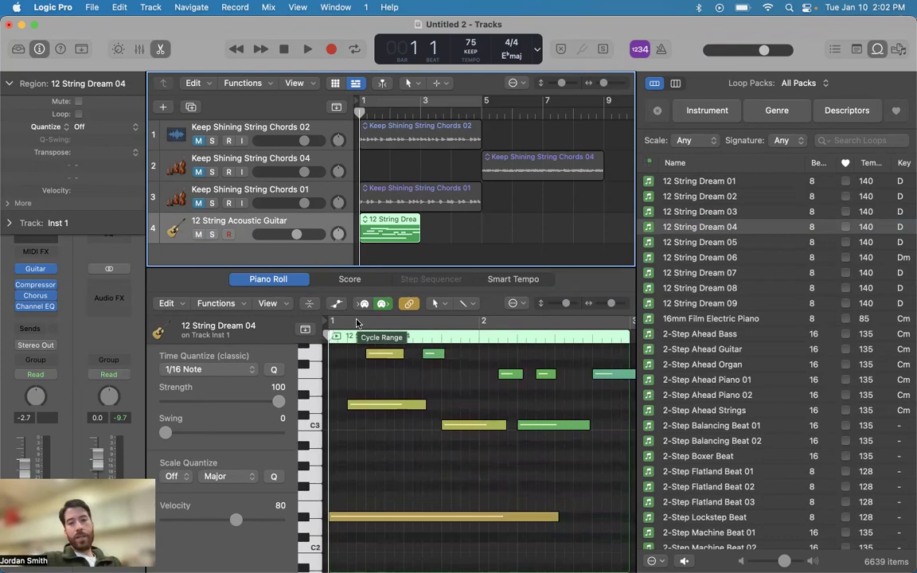
pyautogui.scroll(5, 358, 349)
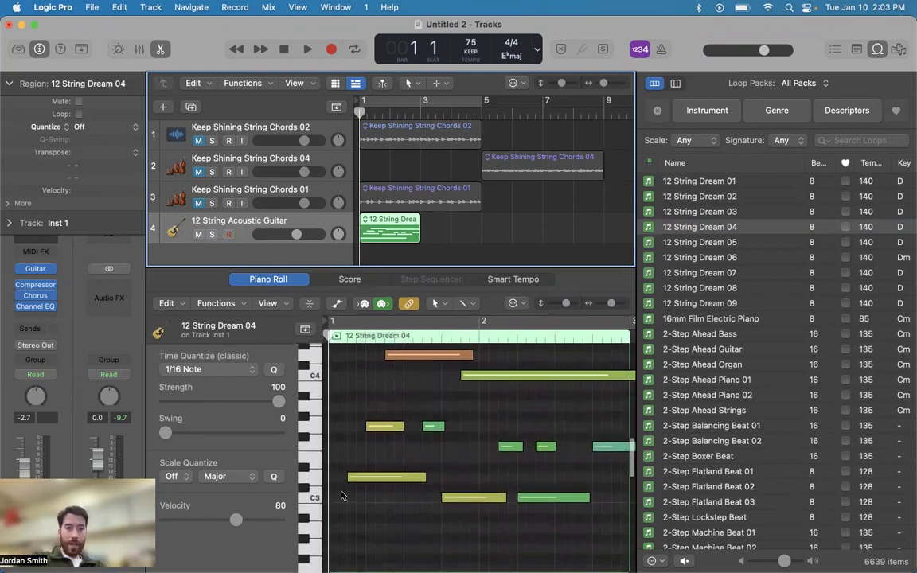
pyautogui.scroll(-1, 422, 475)
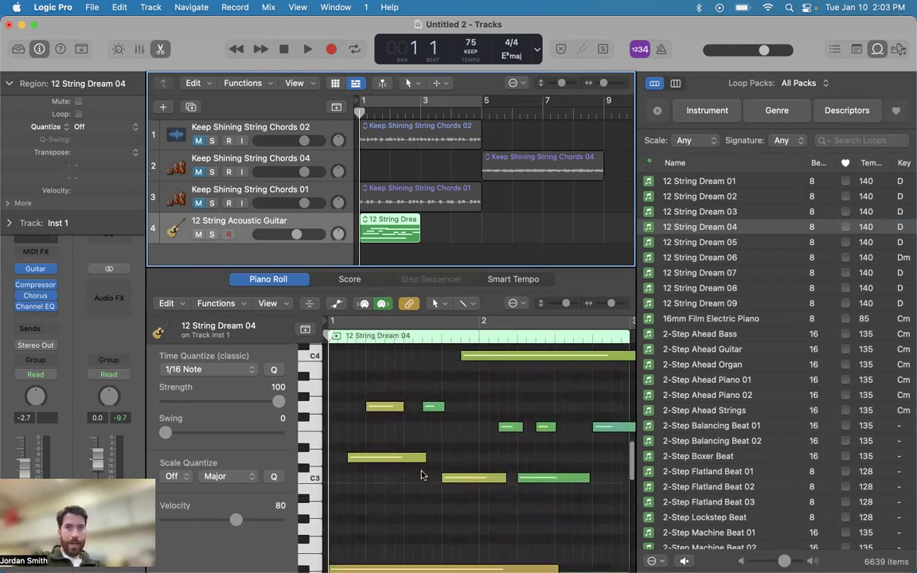
pyautogui.scroll(-1, 358, 393)
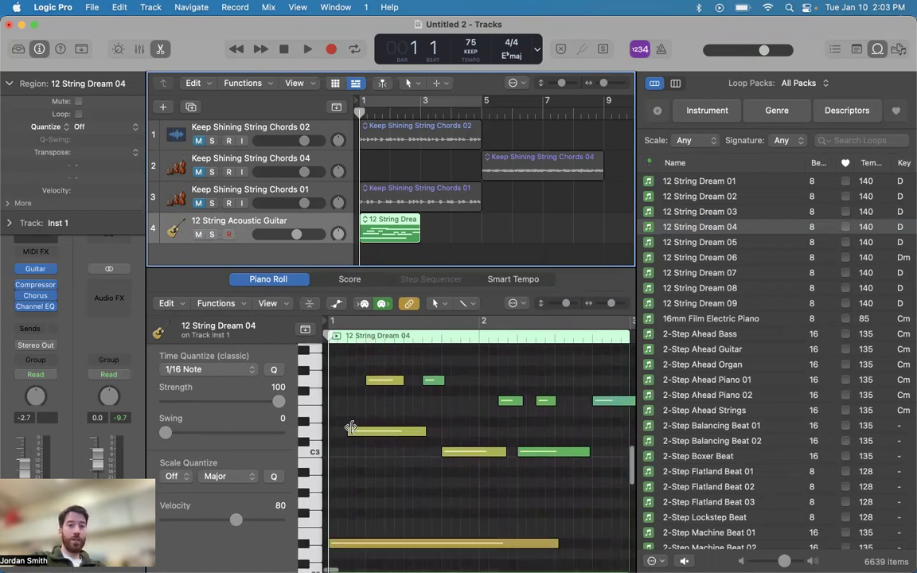
pyautogui.scroll(1, 352, 427)
pyautogui.scroll(-2, 359, 470)
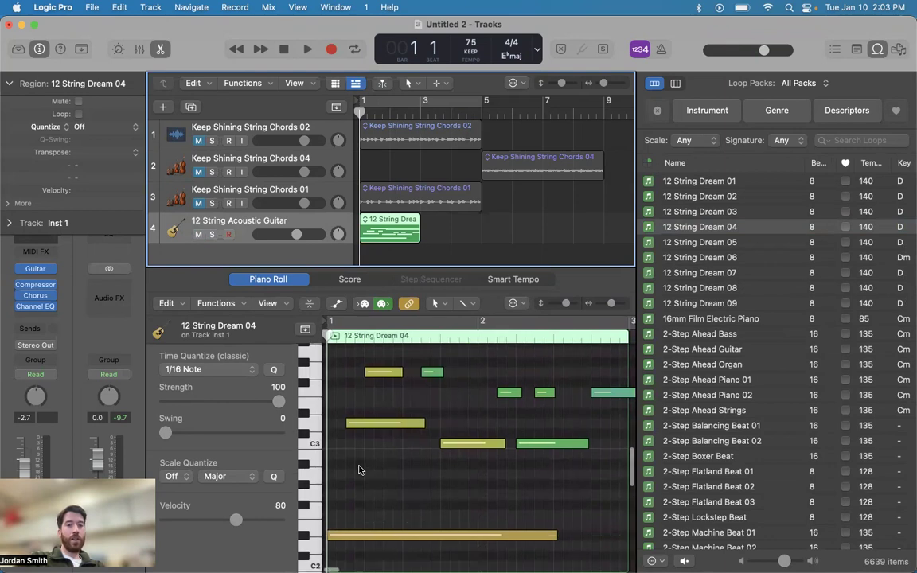
pyautogui.scroll(1, 357, 466)
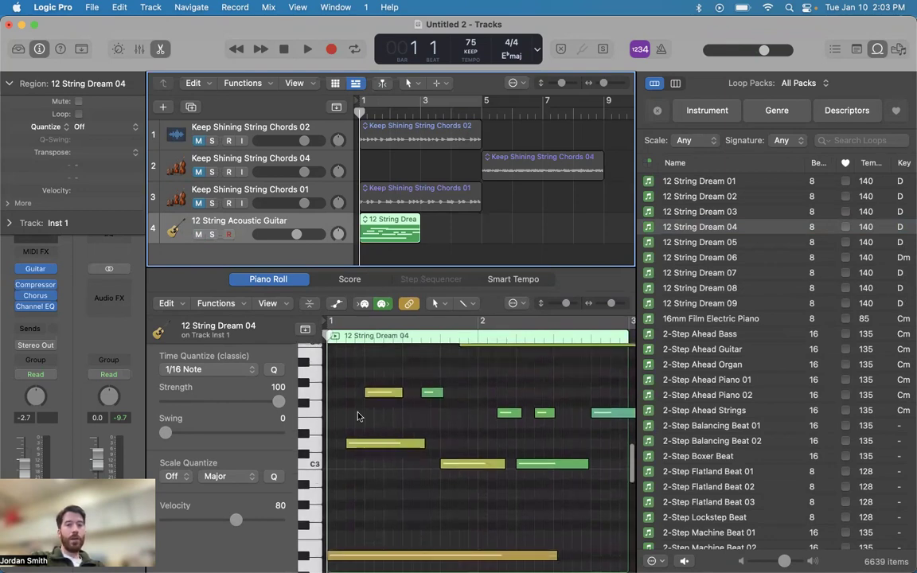
pyautogui.moveTo(391, 268); pyautogui.dragTo(392, 253)
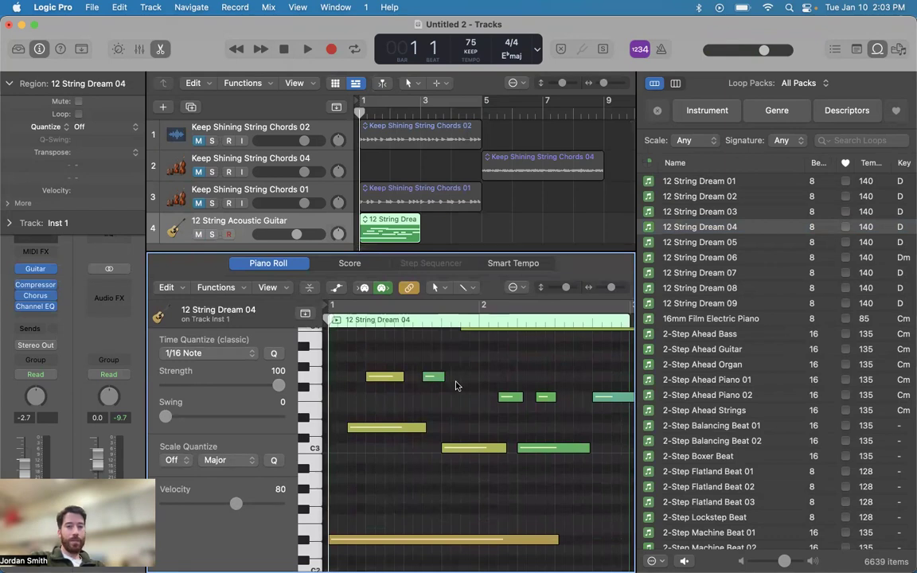
# Step: Play the 12 String Dream 04 region through bar 2 and stop, following its notes in the Piano Roll
pyautogui.press('space')
pyautogui.scroll(1, 398, 417)
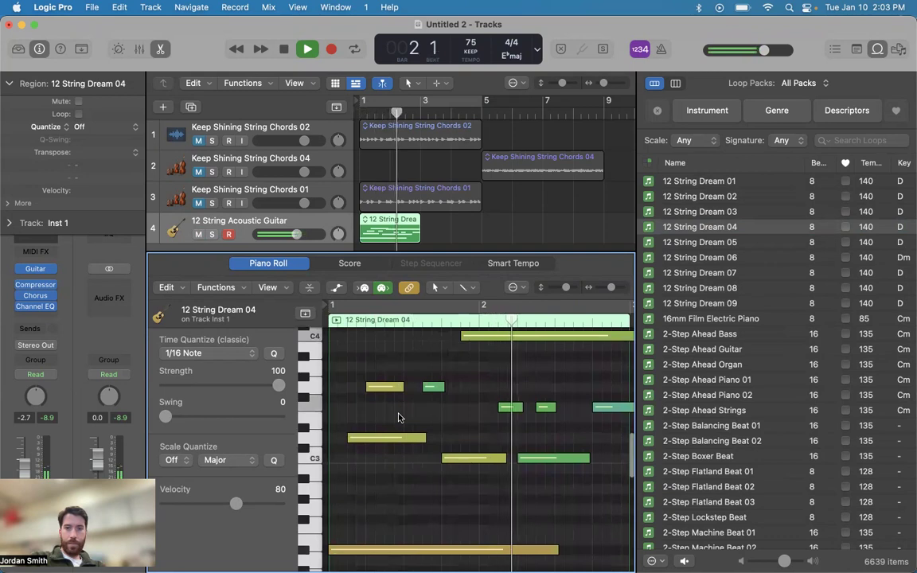
pyautogui.scroll(-1, 398, 417)
pyautogui.press('space')
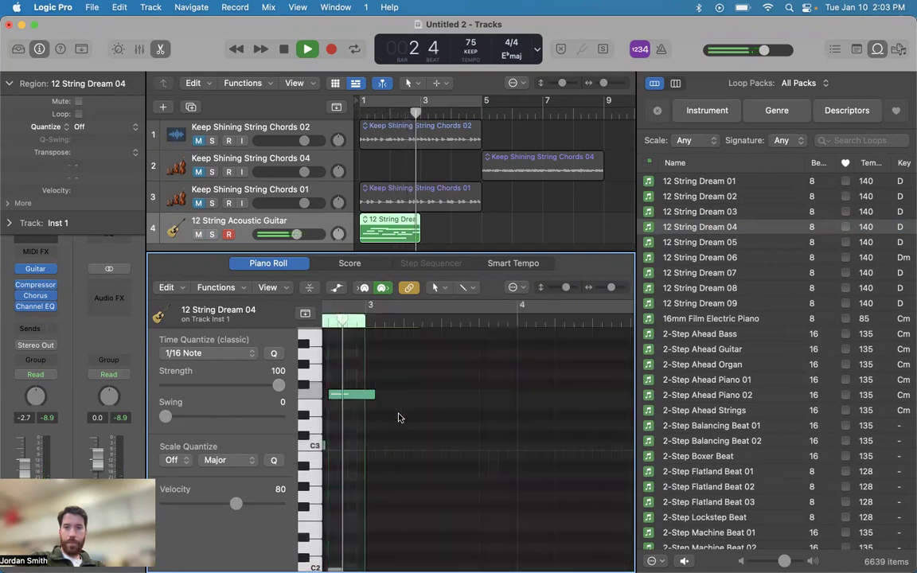
pyautogui.scroll(4, 405, 491)
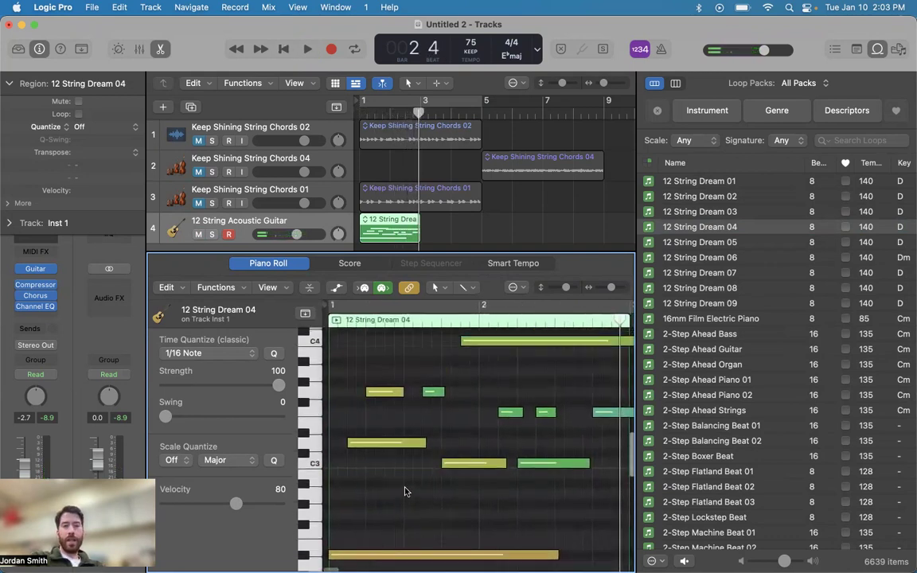
pyautogui.scroll(-1, 404, 491)
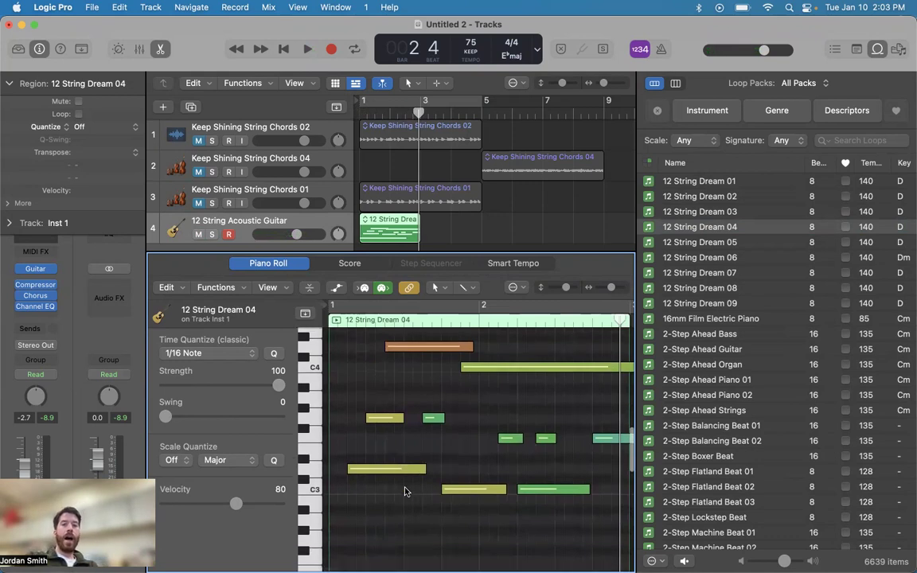
pyautogui.scroll(-1, 404, 491)
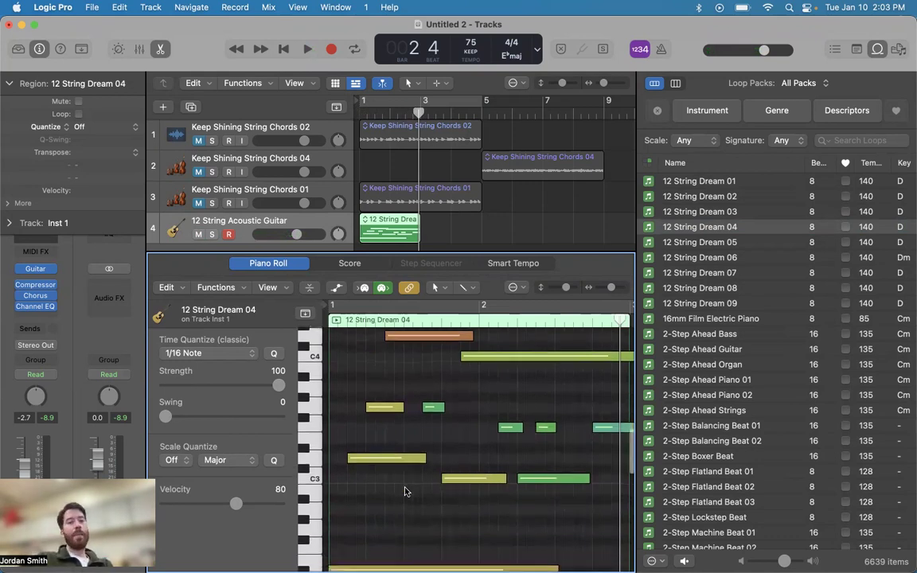
pyautogui.scroll(3, 405, 491)
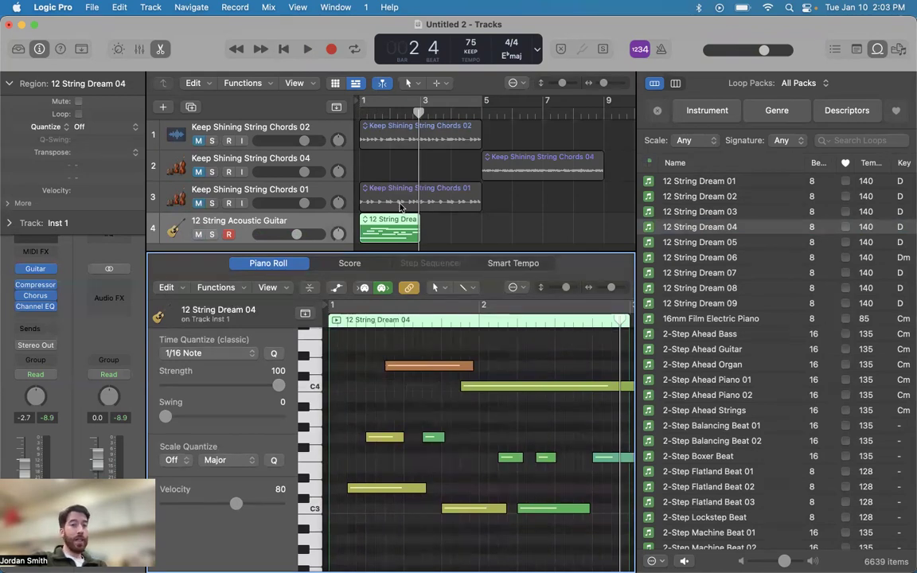
# Step: Close the editor area and reopen the 12 String Dream 04 region in the Piano Roll
pyautogui.click(384, 229)
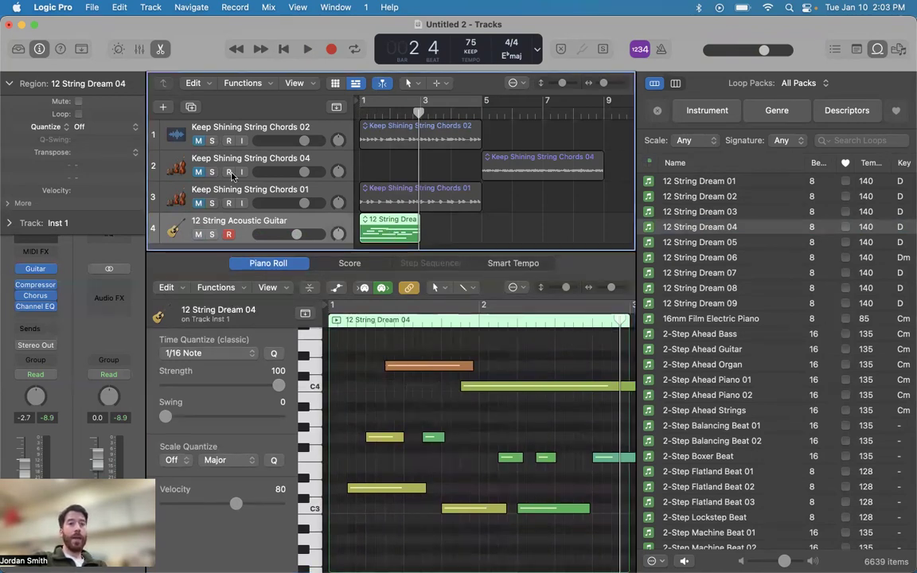
pyautogui.click(160, 49)
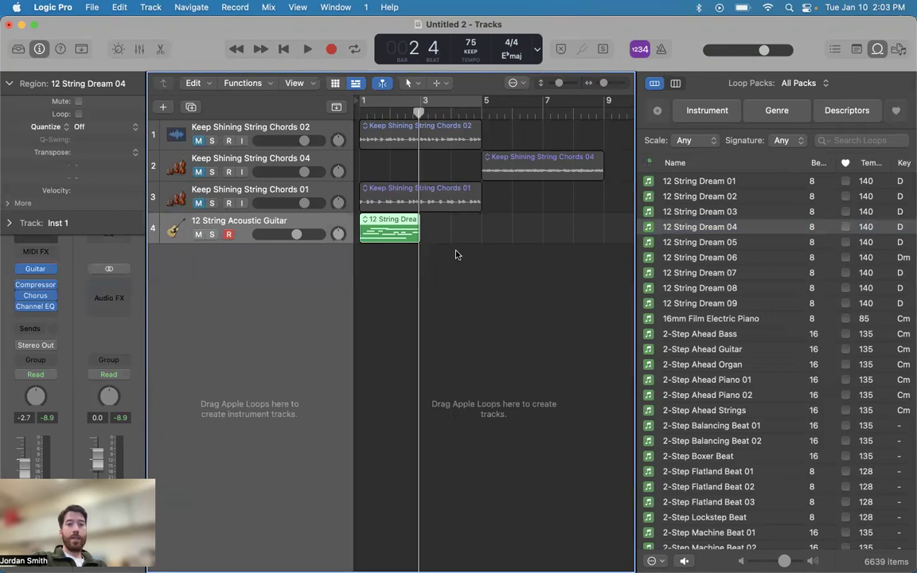
pyautogui.doubleClick(382, 227)
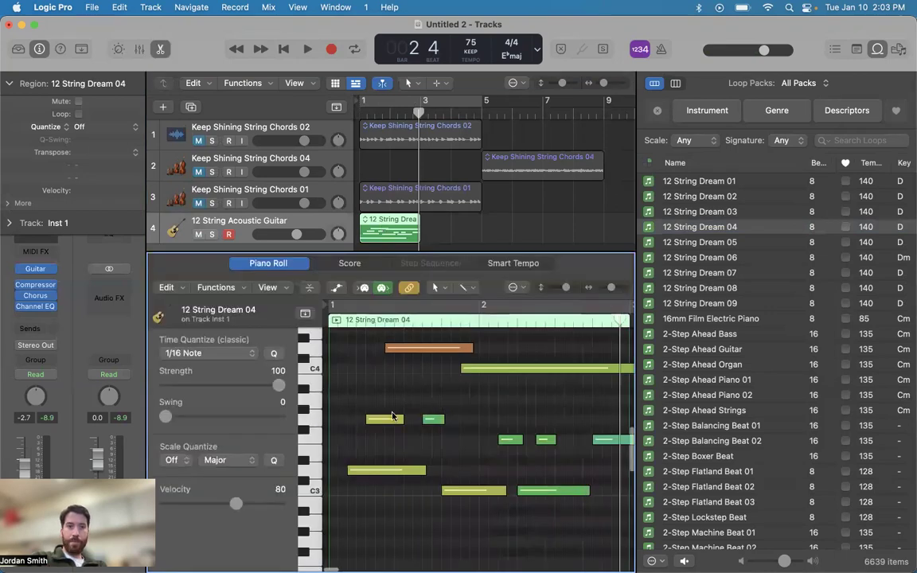
# Step: Delete the orange note above C4 in bar 1 of 12 String Dream 04 and play the region from the start
pyautogui.click(416, 349)
pyautogui.click(416, 351)
pyautogui.press('Delete')
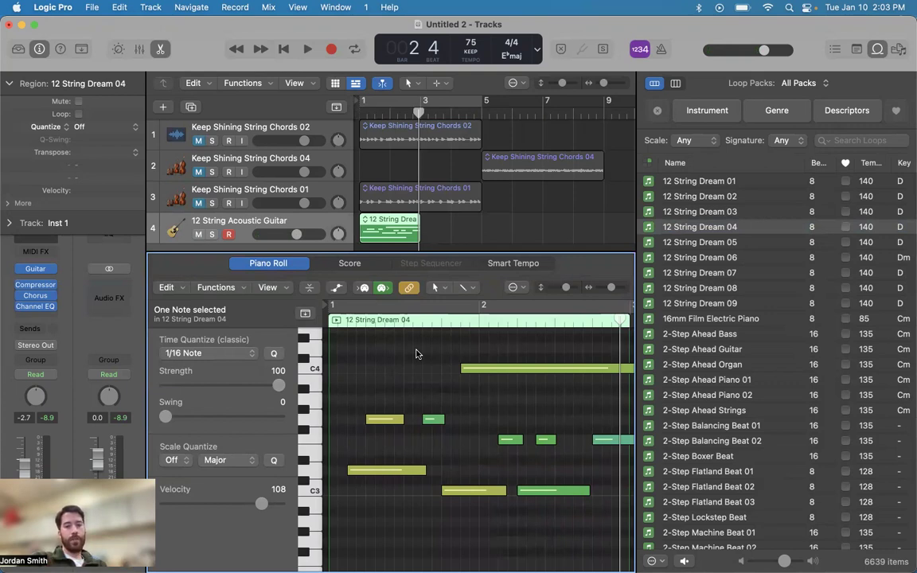
pyautogui.press('space')
pyautogui.press('Return')
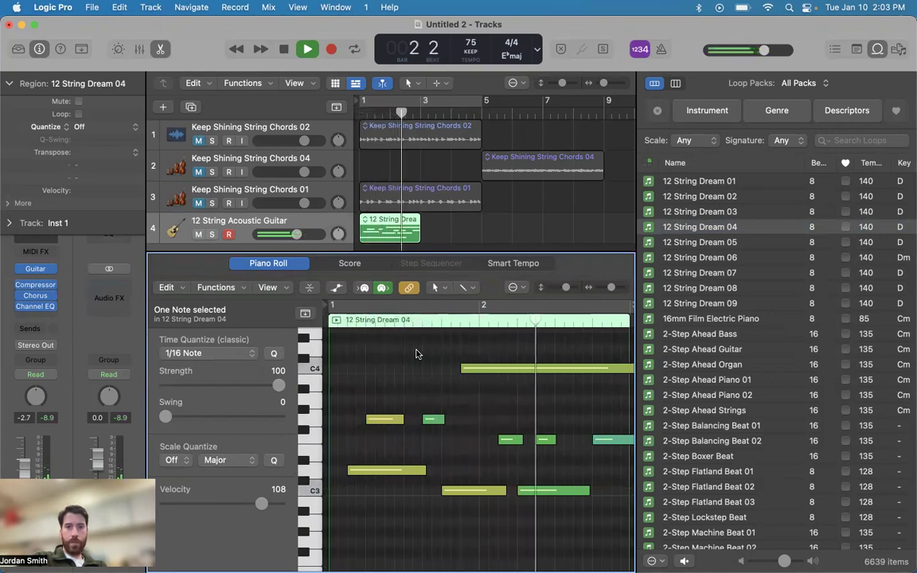
pyautogui.press('space')
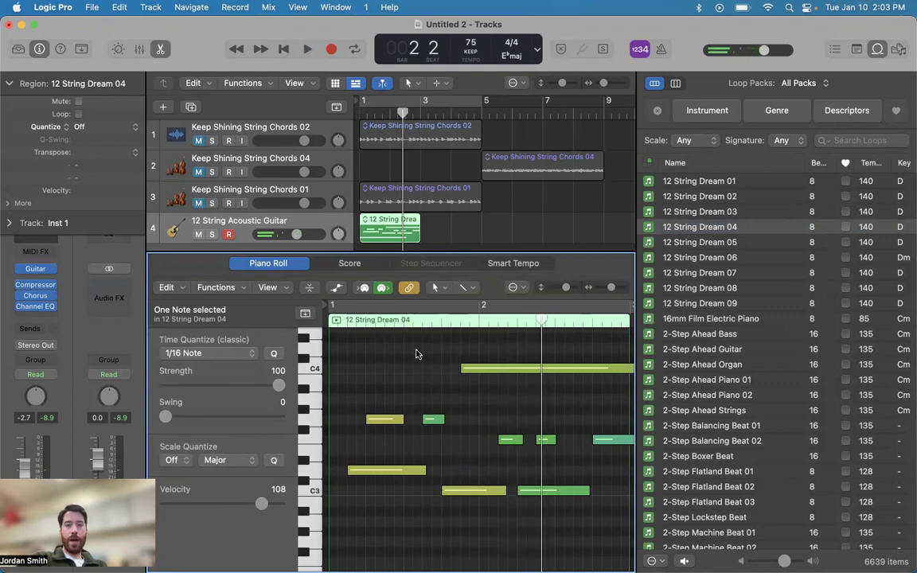
# Step: Compare the Keep Shining String Chords 01 waveform with the 12 String Dream 04 notes and review the loop type filter options
pyautogui.scroll(-1, 406, 219)
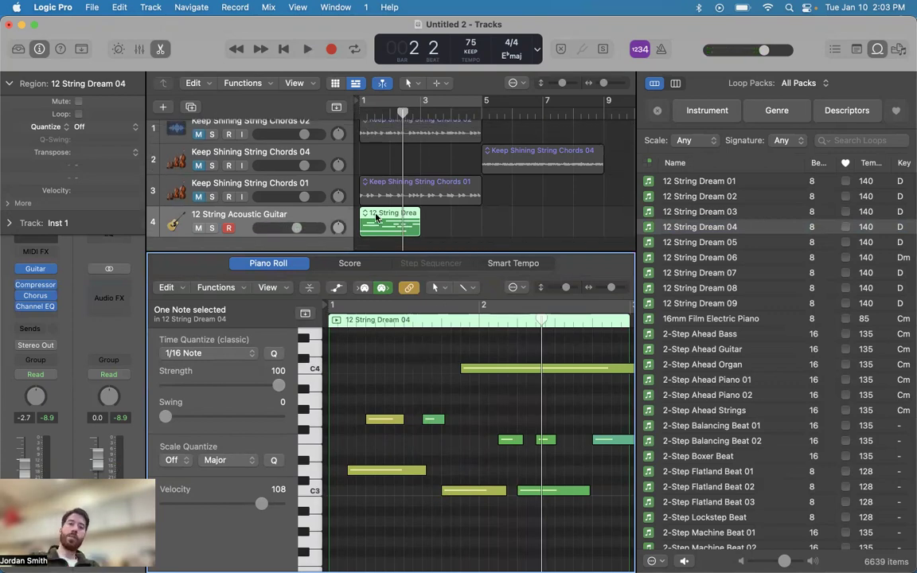
pyautogui.click(329, 188)
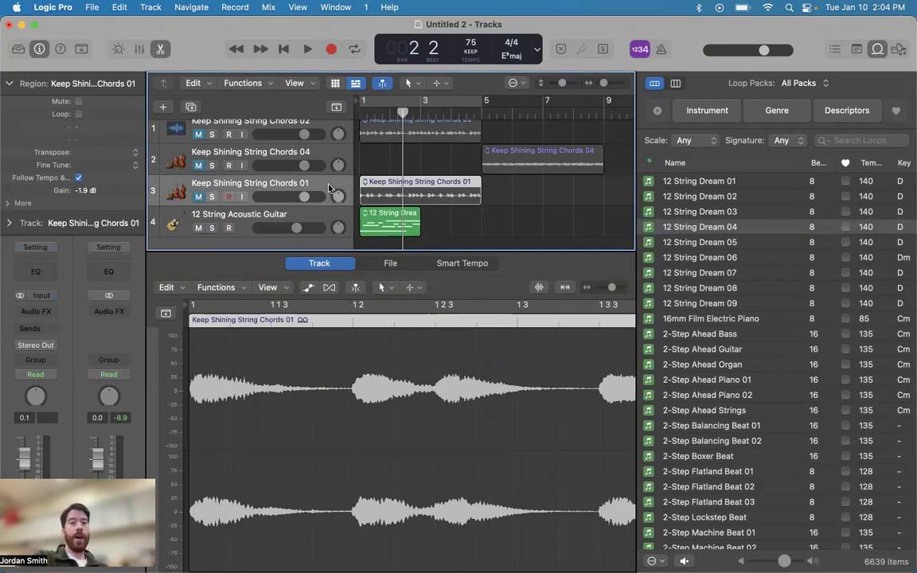
pyautogui.click(323, 222)
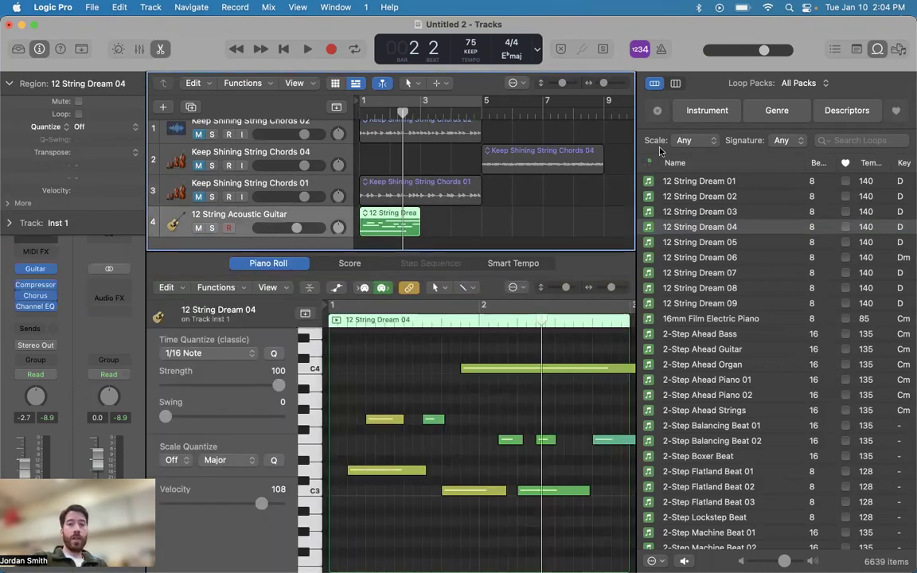
pyautogui.click(649, 164)
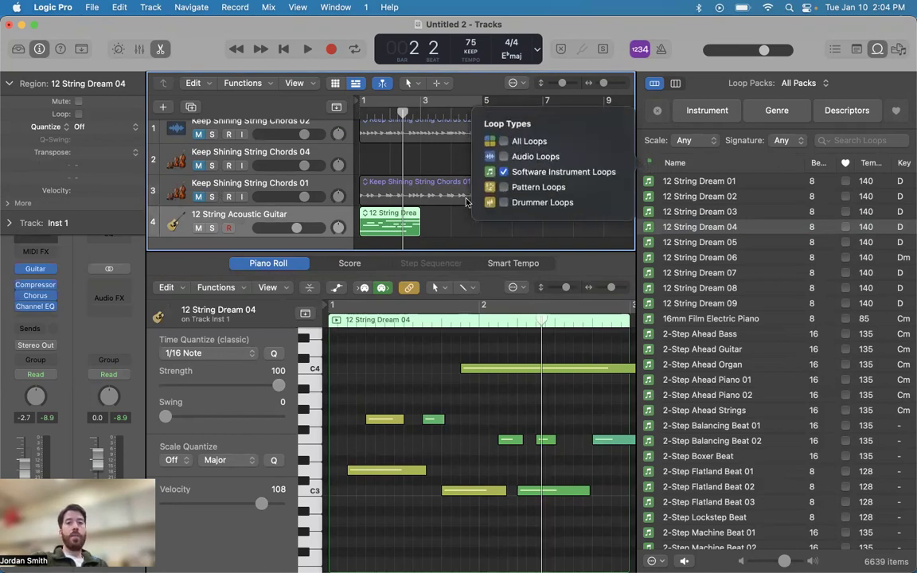
pyautogui.click(393, 229)
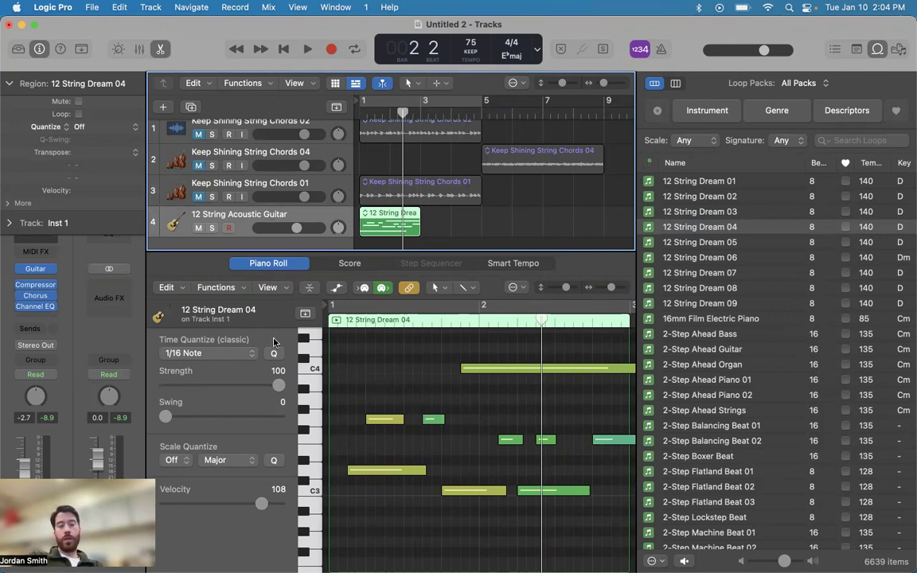
# Step: Return the playhead to bar 1 and compare the Piano Roll and Score views of 12 String Dream 04, ending in Score
pyautogui.click(351, 264)
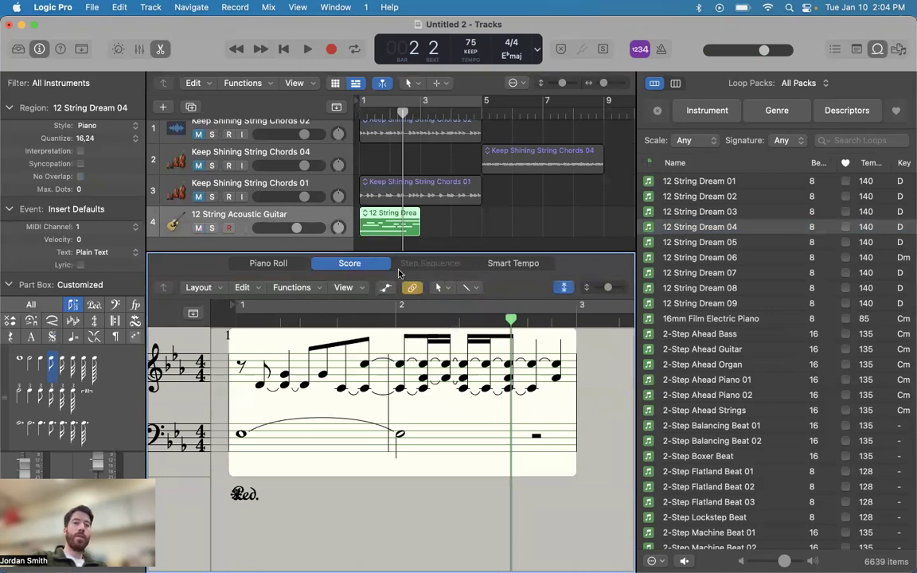
pyautogui.press('Return')
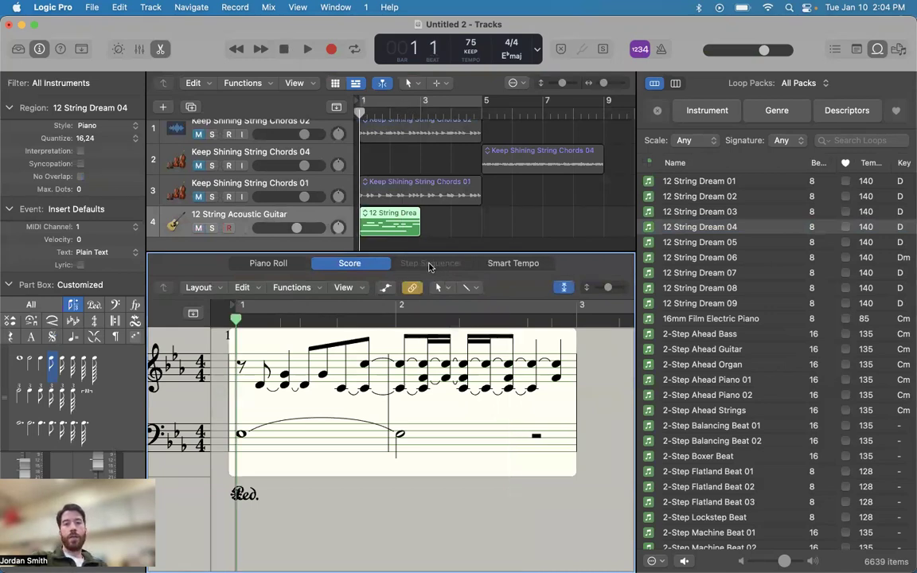
pyautogui.click(270, 263)
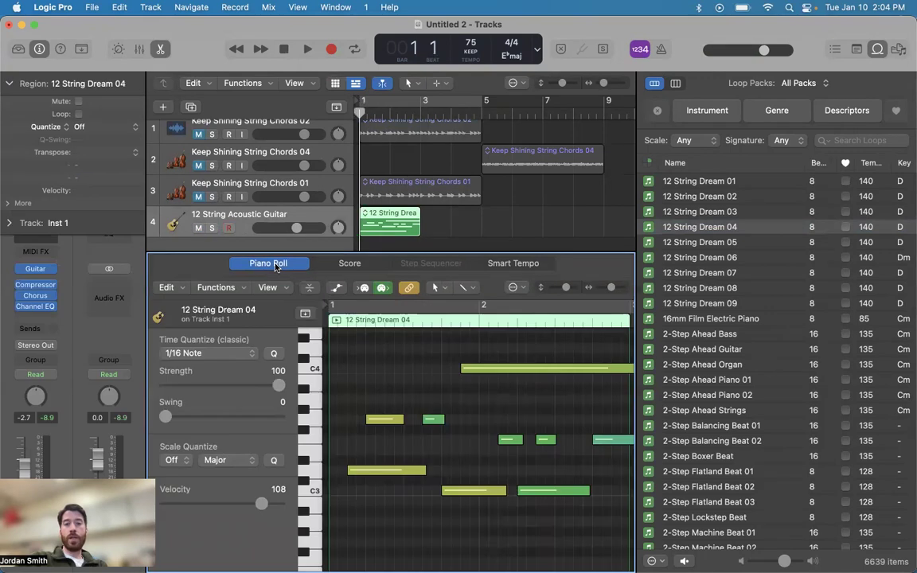
pyautogui.click(330, 264)
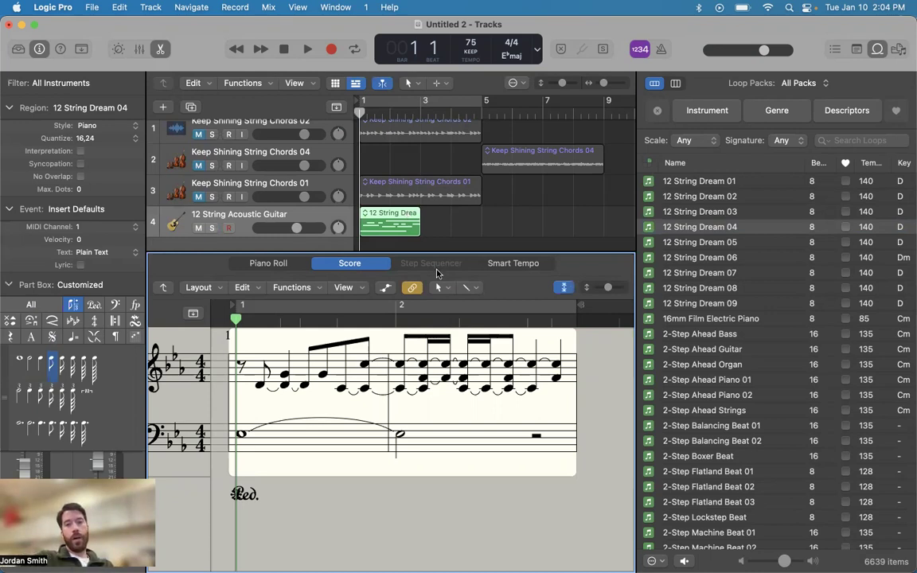
pyautogui.scroll(-2, 473, 219)
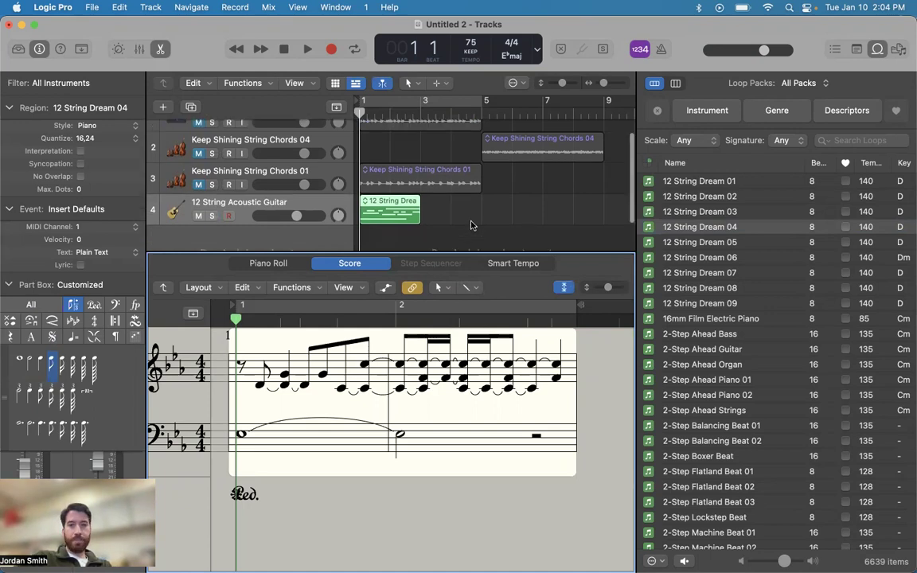
# Step: Filter the loop list to show only Pattern Loops, turning off Software Instrument Loops
pyautogui.scroll(-1, 476, 217)
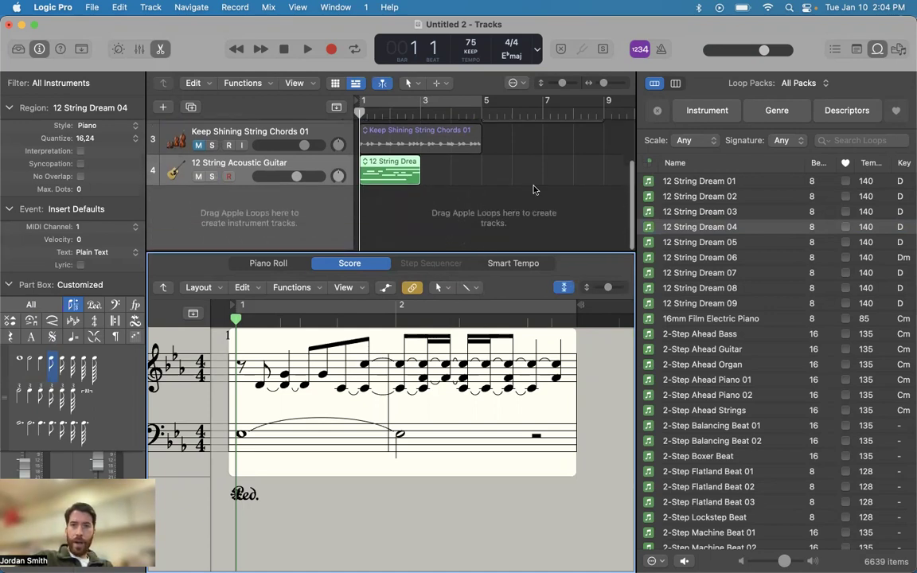
pyautogui.click(649, 162)
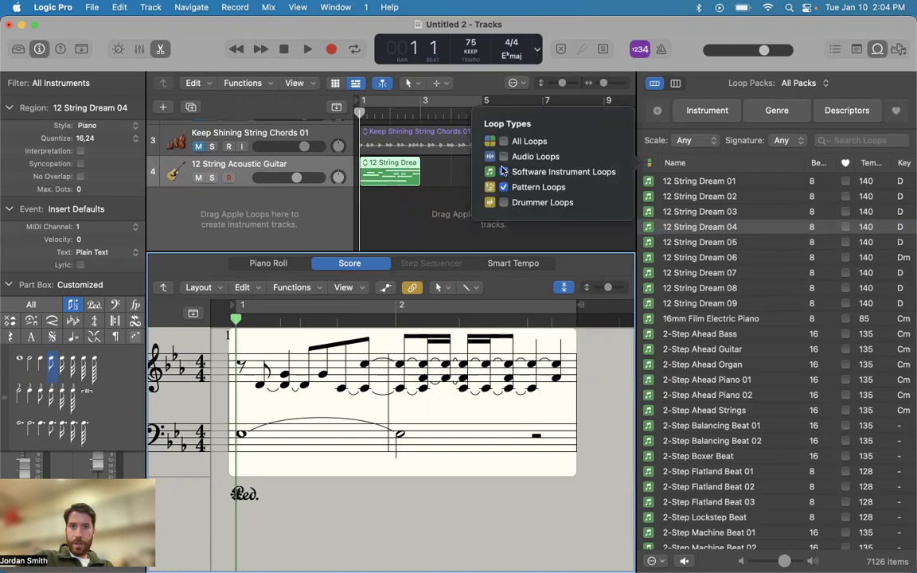
pyautogui.click(529, 187)
pyautogui.scroll(-10, 720, 288)
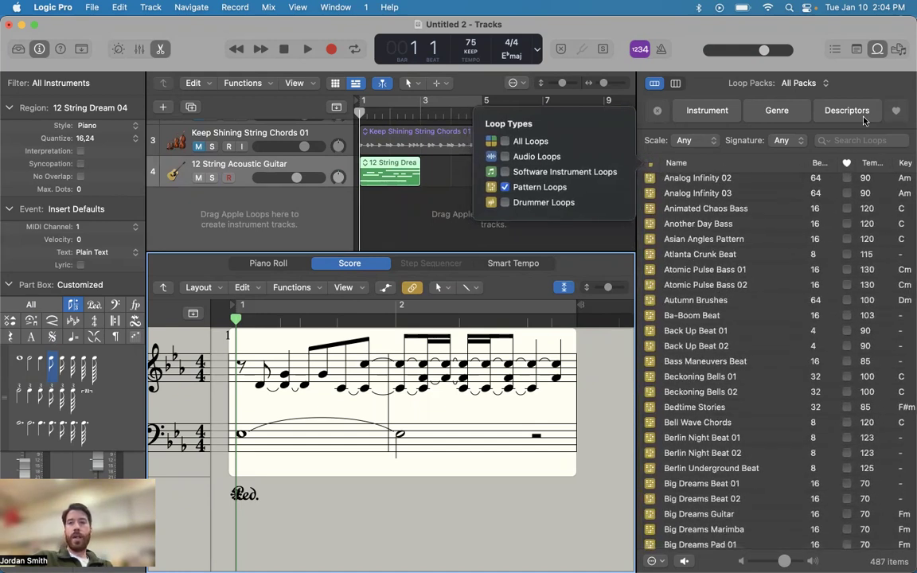
# Step: Search the pattern loops for "strings" and add Tapping Strings at bar 1 on a new track below 12 String Acoustic Guitar
pyautogui.click(858, 140)
pyautogui.write('strin')
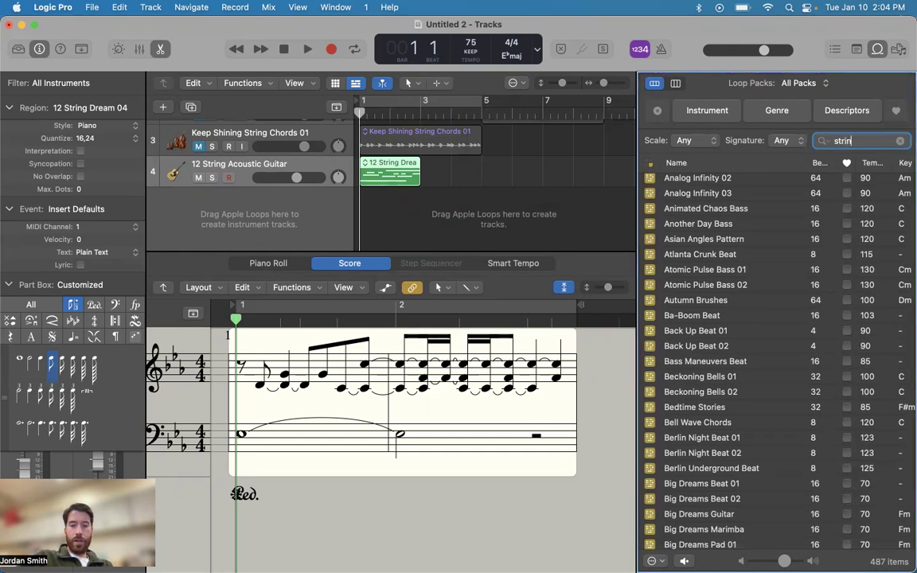
pyautogui.write('gs')
pyautogui.click(707, 182)
pyautogui.moveTo(706, 185); pyautogui.dragTo(390, 203)
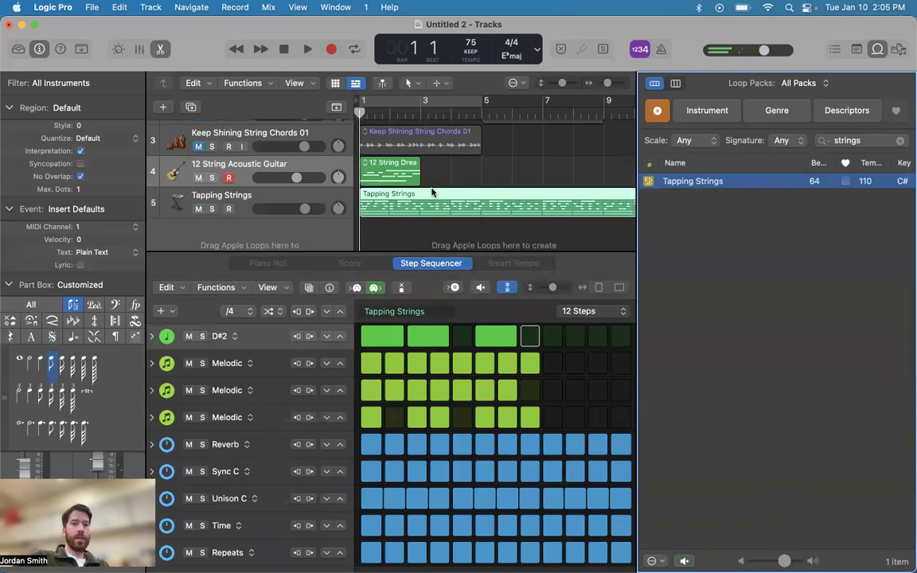
# Step: Select the Tapping Strings track, mute 12 String Acoustic Guitar, and play the pattern from bar 1
pyautogui.click(648, 163)
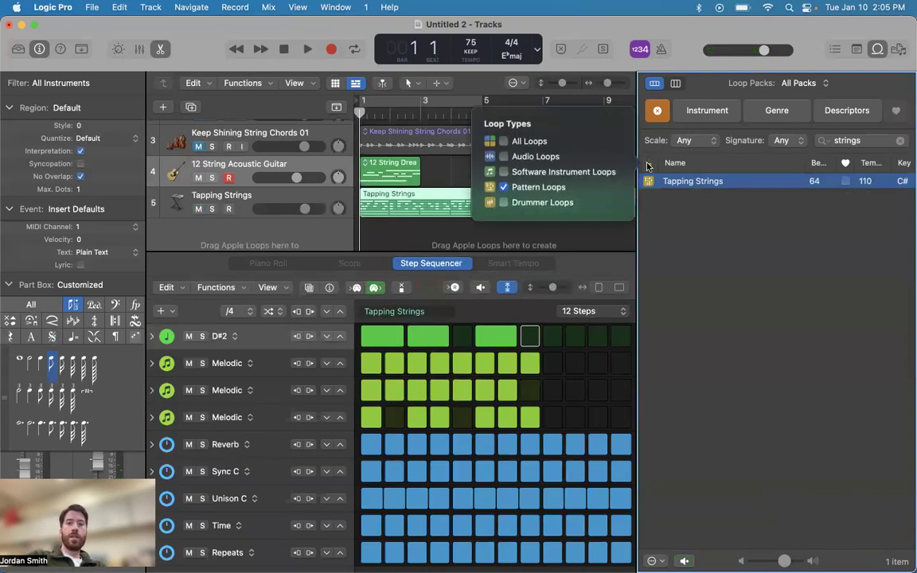
pyautogui.click(238, 207)
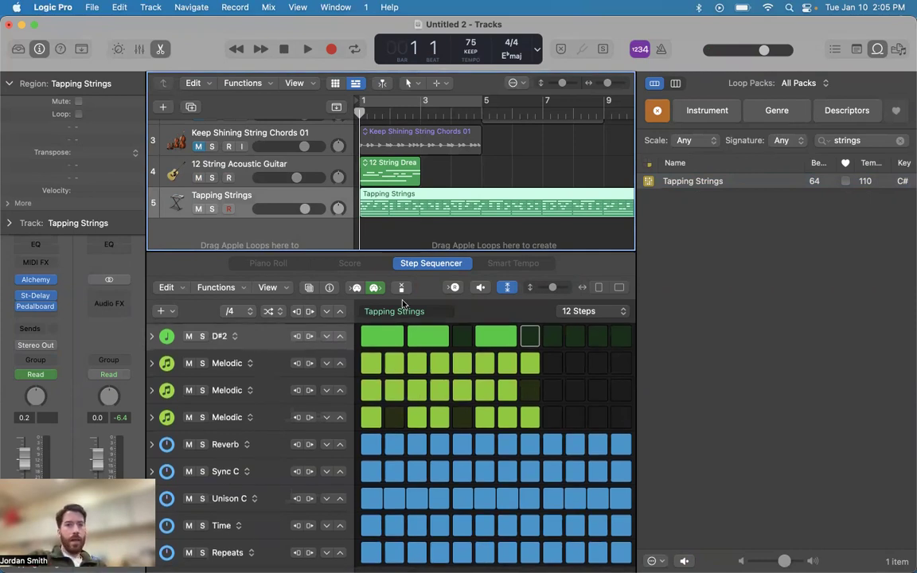
pyautogui.hscroll(10, 419, 225)
pyautogui.hscroll(-7, 446, 226)
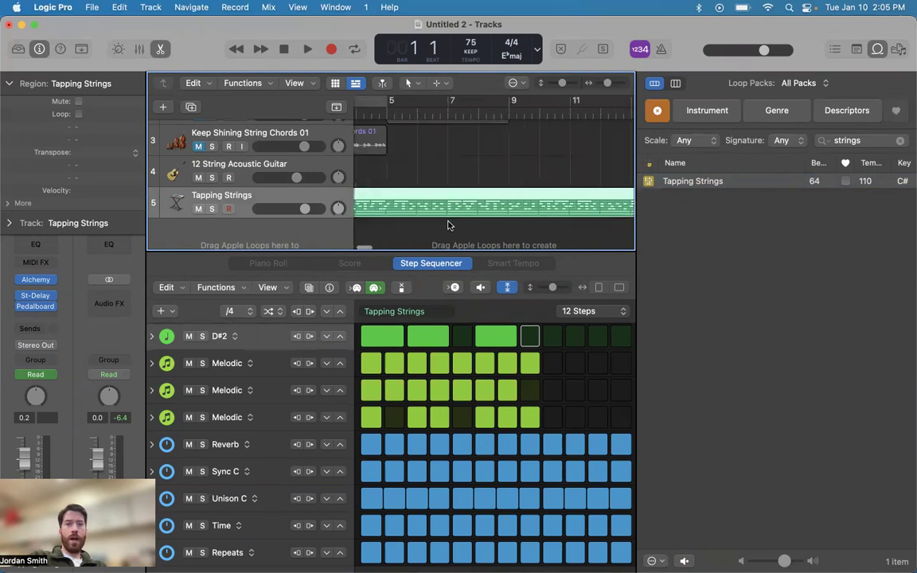
pyautogui.hscroll(-4, 448, 225)
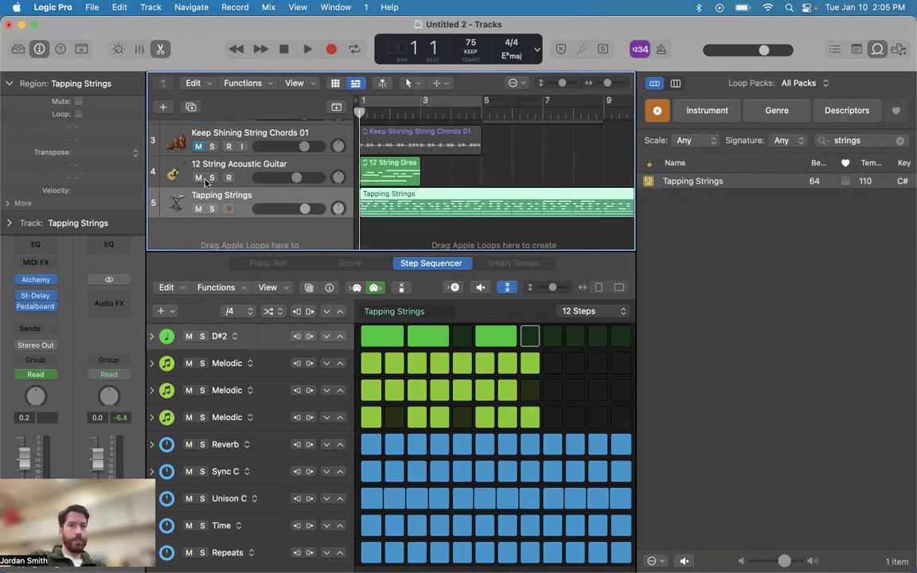
pyautogui.press('space')
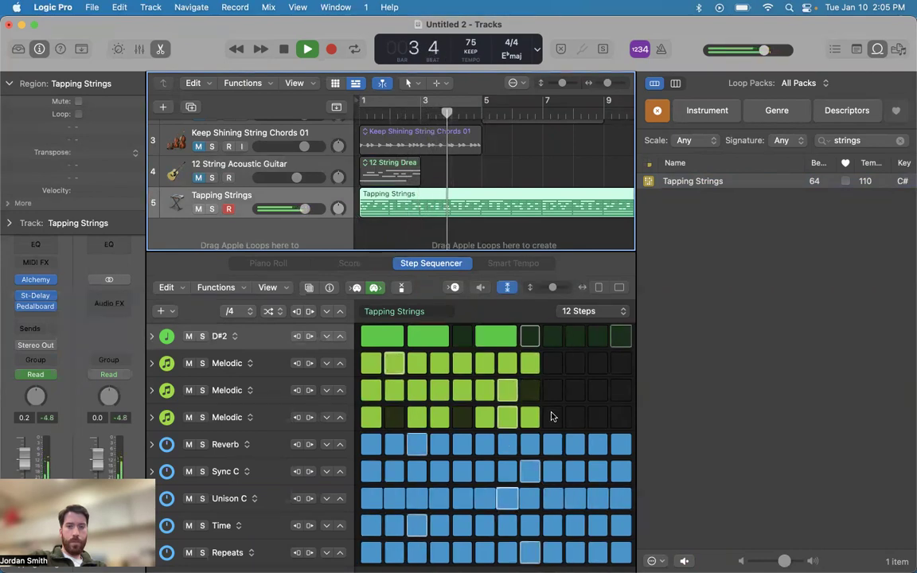
pyautogui.press('space')
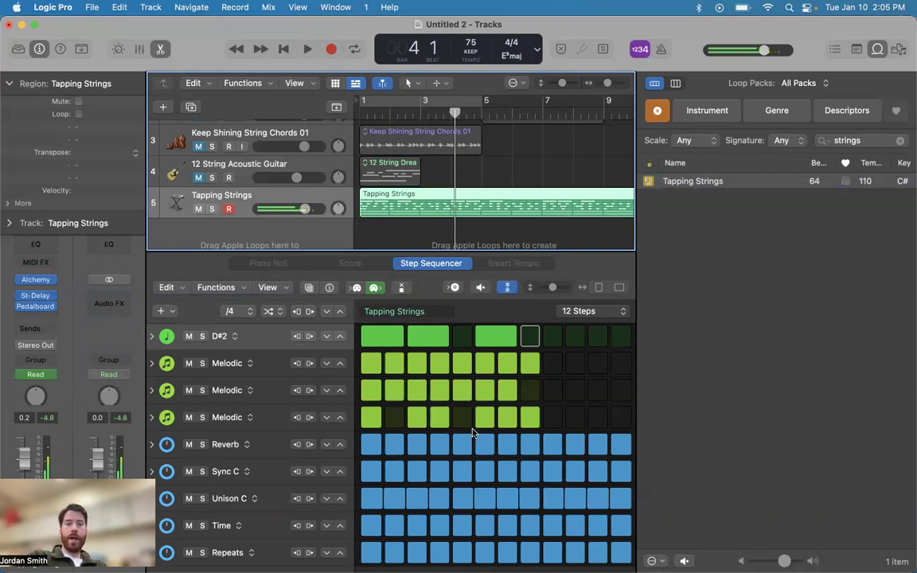
# Step: Return the playhead to bar 1 and turn off steps 5 and 7 in the first Melodic row and 3 and 7 in the second
pyautogui.hscroll(3, 427, 205)
pyautogui.hscroll(-3, 426, 205)
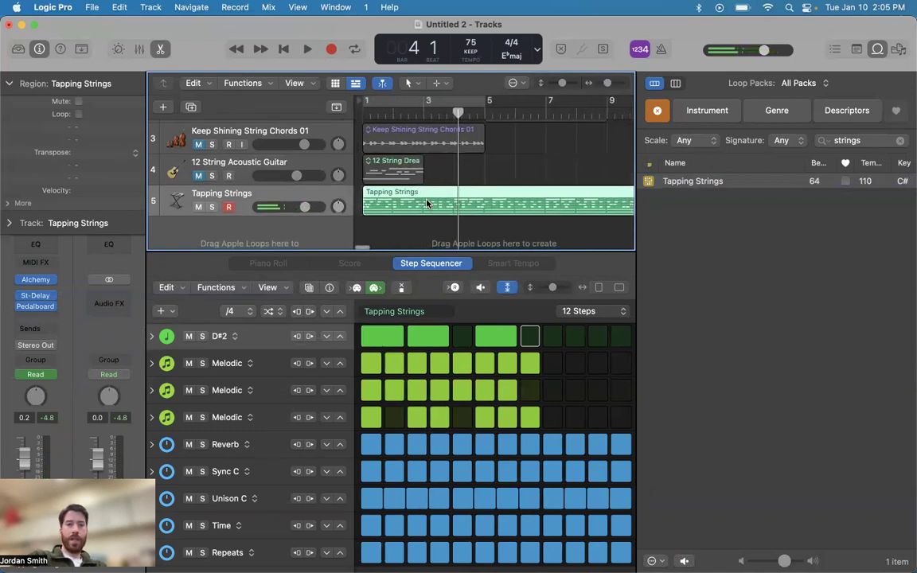
pyautogui.press('Return')
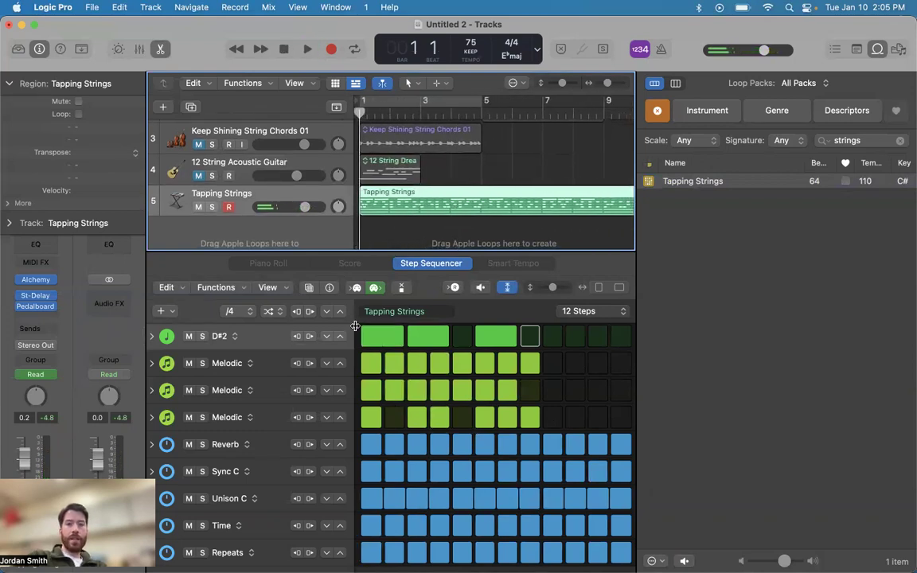
pyautogui.click(372, 365)
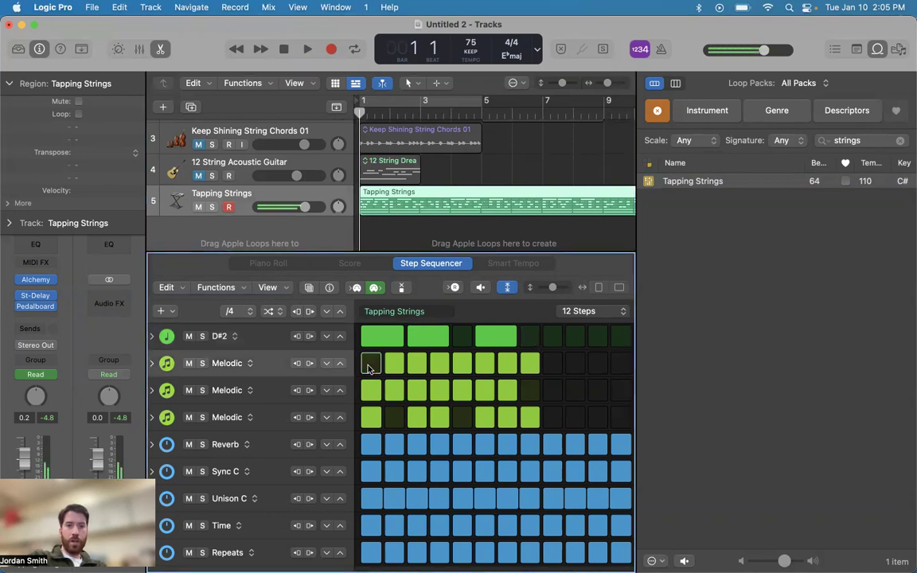
pyautogui.click(370, 364)
pyautogui.click(416, 387)
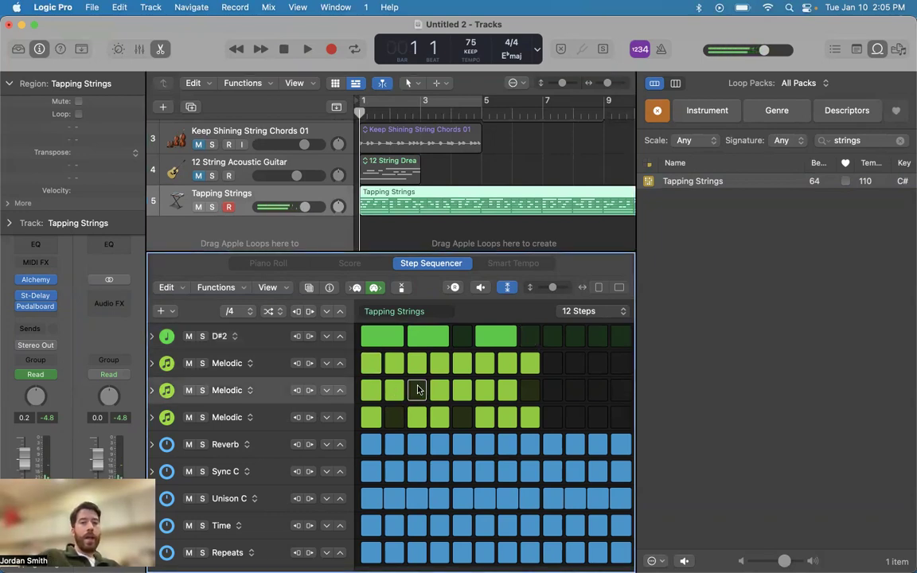
pyautogui.click(462, 364)
pyautogui.click(507, 364)
pyautogui.click(505, 396)
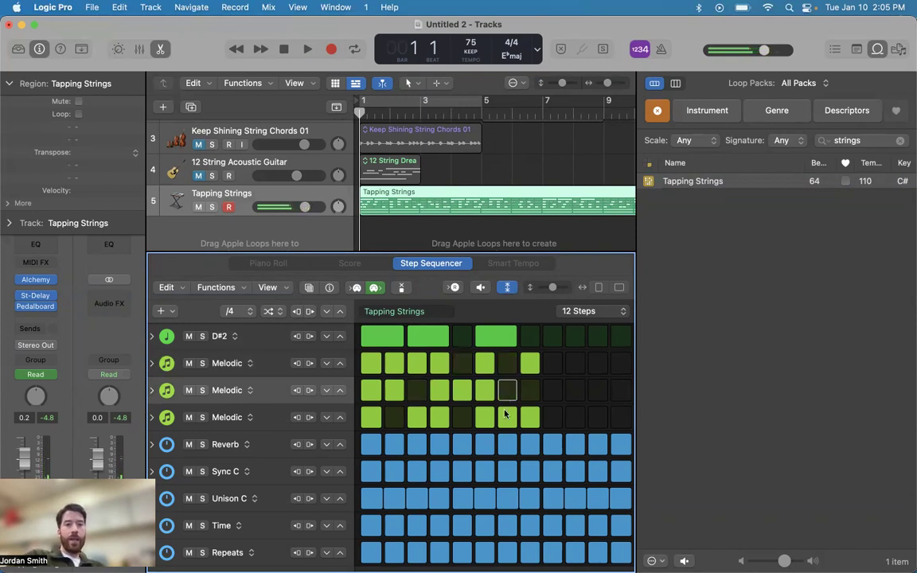
# Step: Turn off Sync C steps 2, 5 and 9, Unison C steps 3, 7 and 9, and Reverb step 3
pyautogui.click(462, 472)
pyautogui.click(553, 471)
pyautogui.click(553, 499)
pyautogui.click(507, 499)
pyautogui.click(417, 498)
pyautogui.click(394, 472)
pyautogui.click(417, 444)
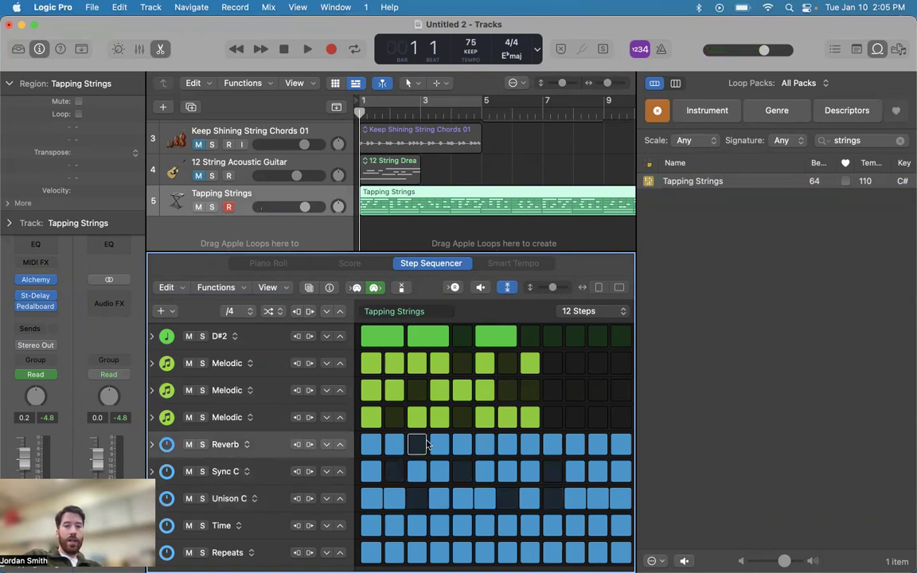
# Step: Turn off the D#2 note at step 3 and step 11 in both the Sync C and Unison C rows
pyautogui.click(425, 336)
pyautogui.click(597, 471)
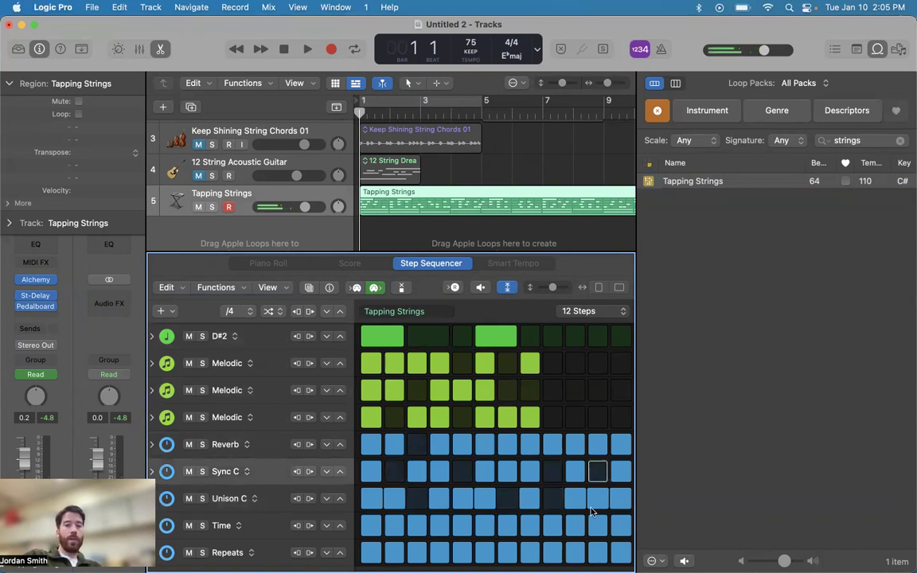
pyautogui.click(598, 498)
# Step: Turn off Time steps 2 and 7, Repeats steps 3 and 5, and step 1 of the upper two Melodic rows, and play the edited pattern
pyautogui.click(507, 525)
pyautogui.click(461, 553)
pyautogui.click(417, 553)
pyautogui.click(394, 526)
pyautogui.click(371, 390)
pyautogui.click(370, 363)
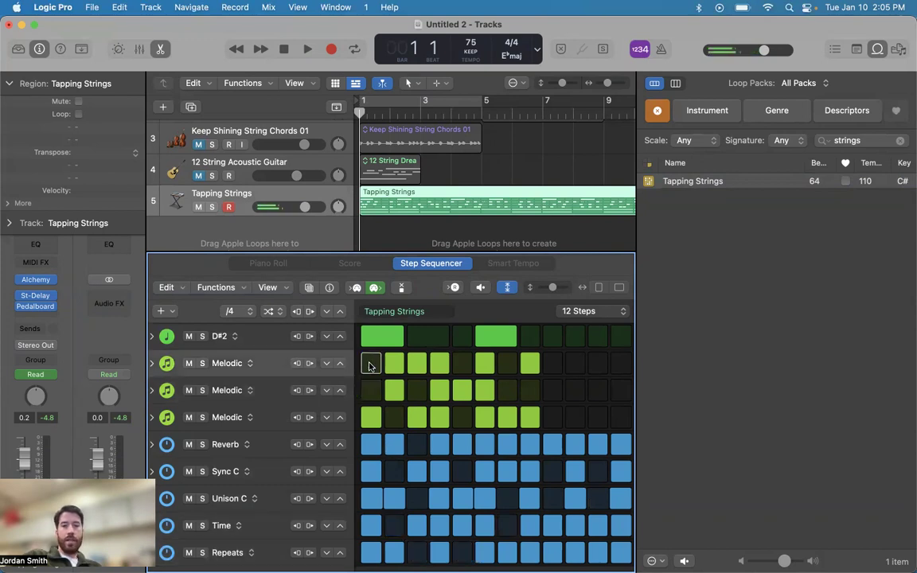
pyautogui.press('space')
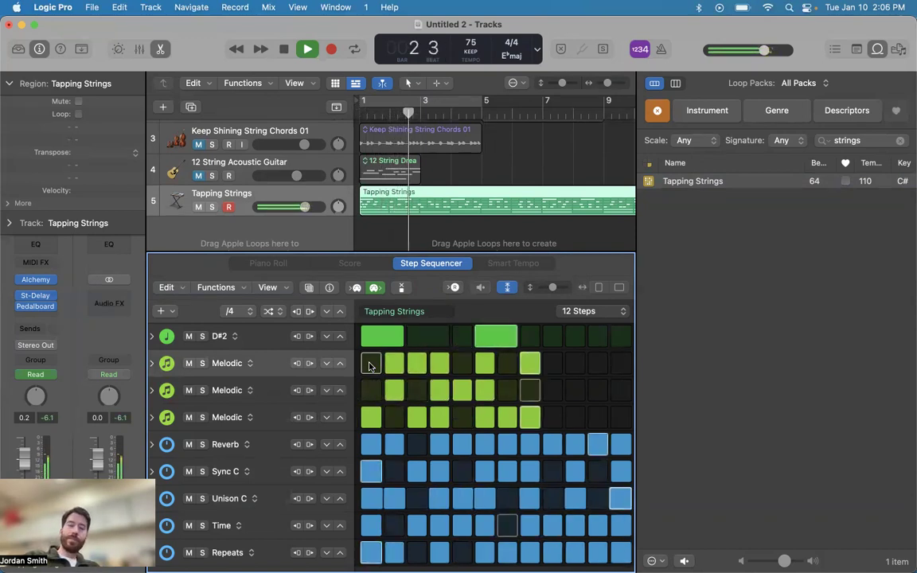
pyautogui.press('space')
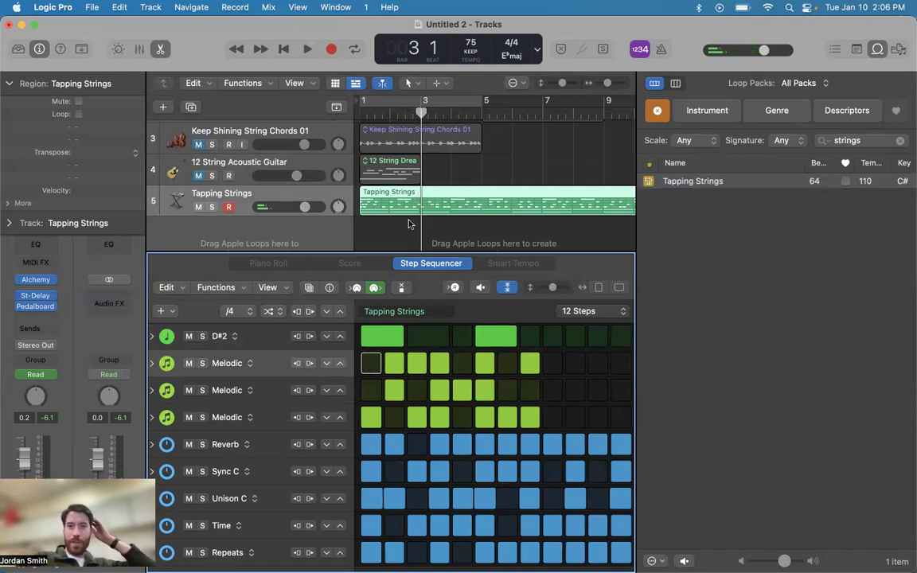
# Step: Switch the loop type filter from Pattern Loops to Drummer Loops only and clear the "strings" search
pyautogui.click(649, 163)
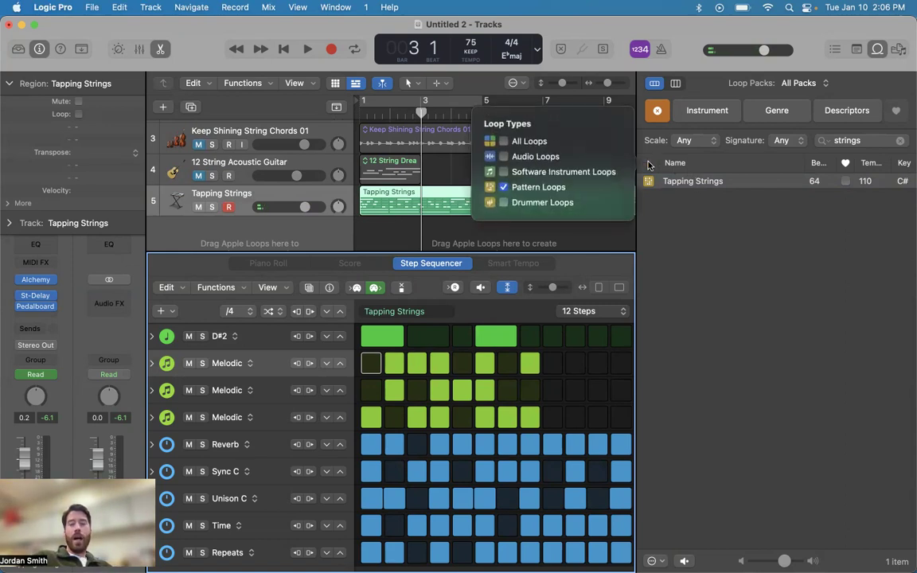
pyautogui.click(503, 203)
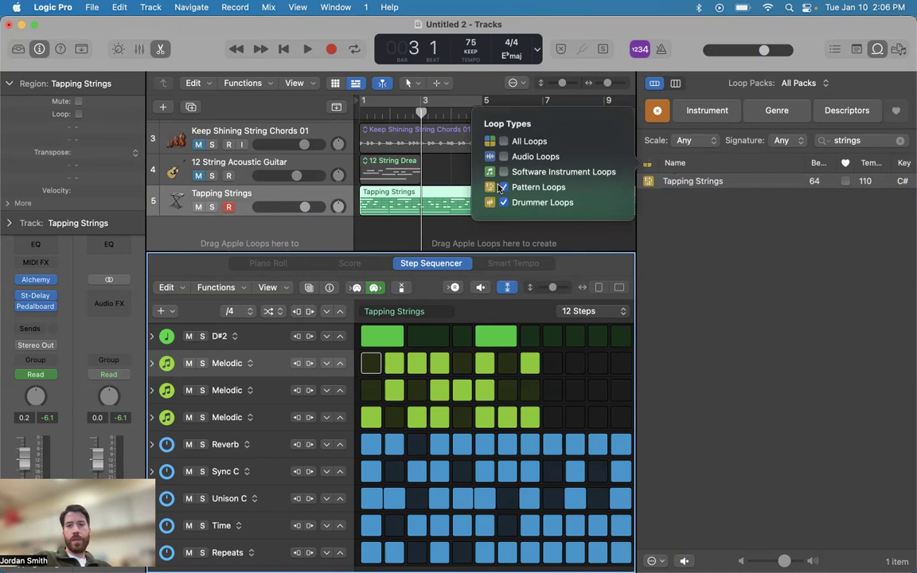
pyautogui.click(503, 188)
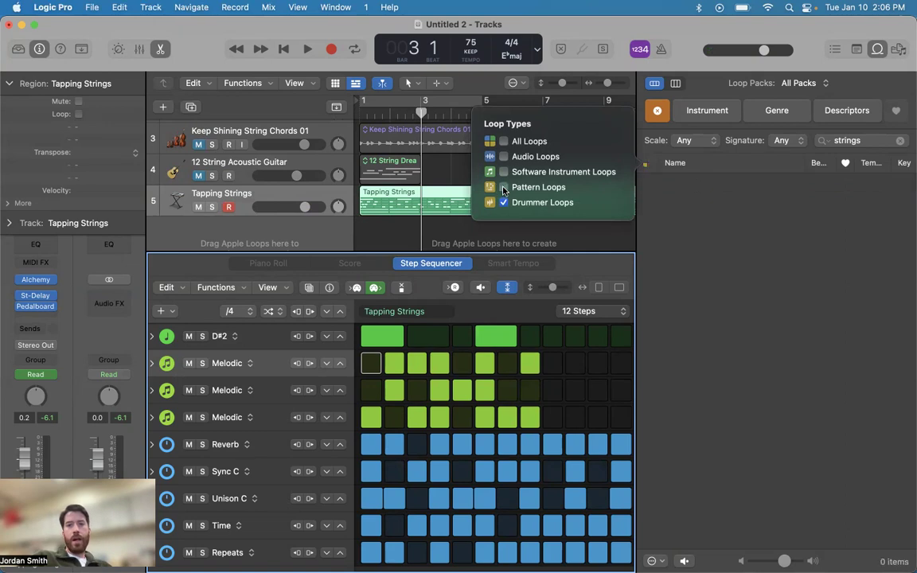
pyautogui.click(898, 143)
pyautogui.click(900, 142)
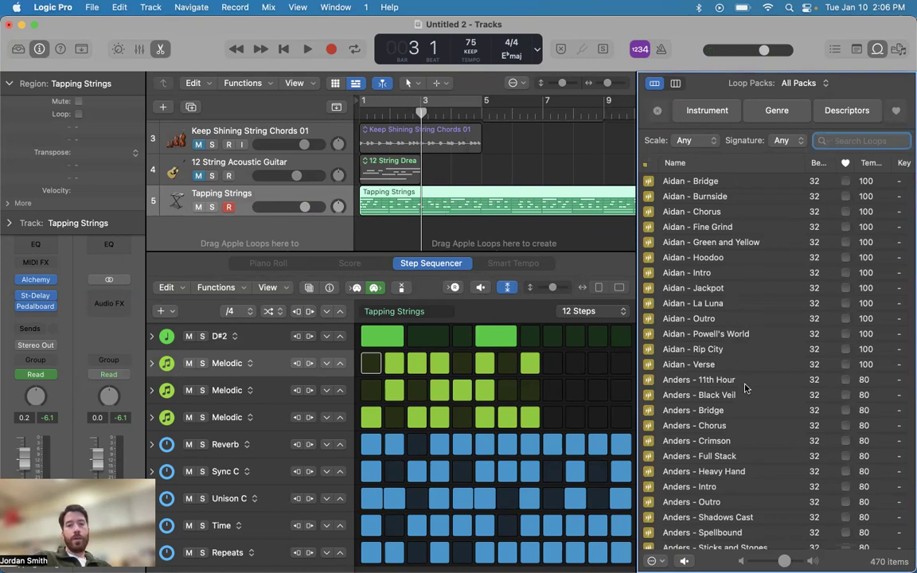
# Step: Find the drummer loop Isabela - Como Ayer and add it at bar 1 on a new track below Tapping Strings
pyautogui.scroll(-5, 717, 382)
pyautogui.scroll(-15, 740, 374)
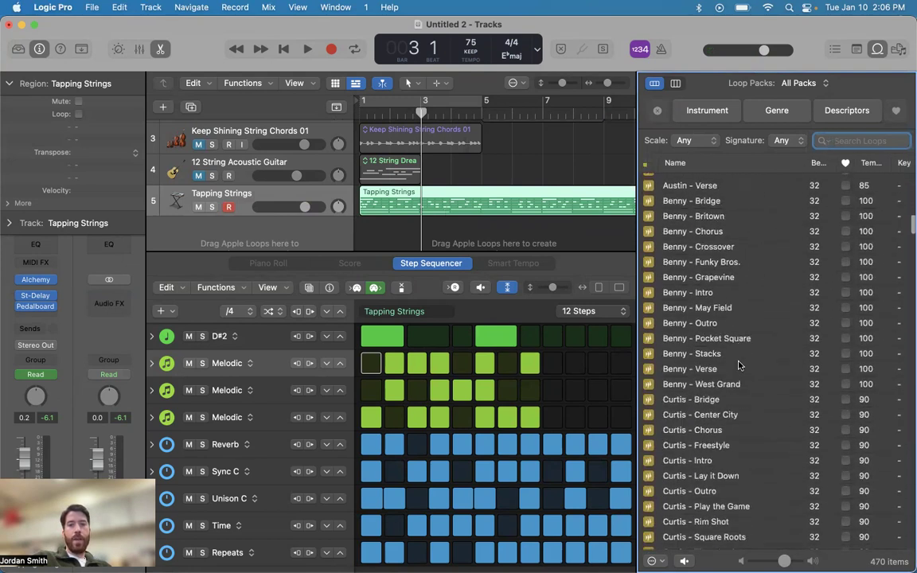
pyautogui.scroll(-20, 739, 364)
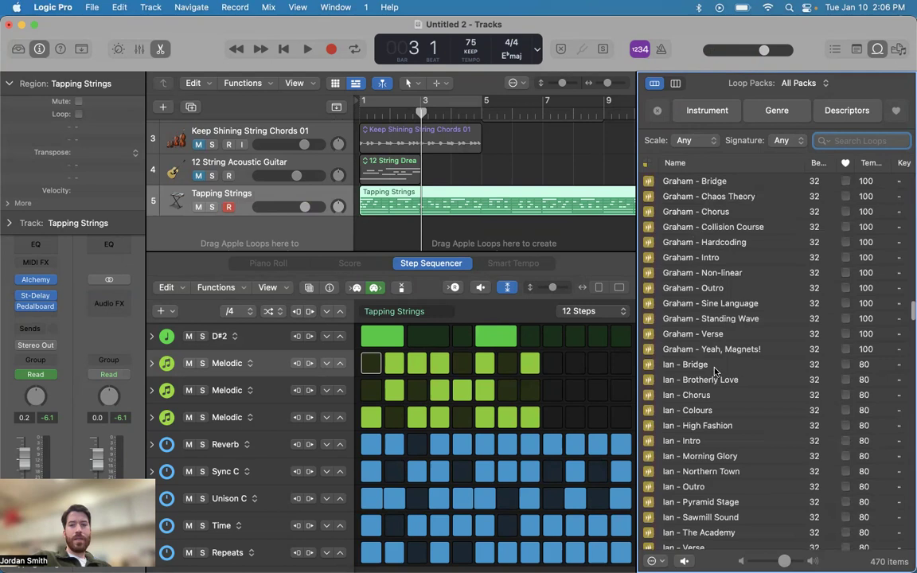
pyautogui.scroll(-4, 715, 371)
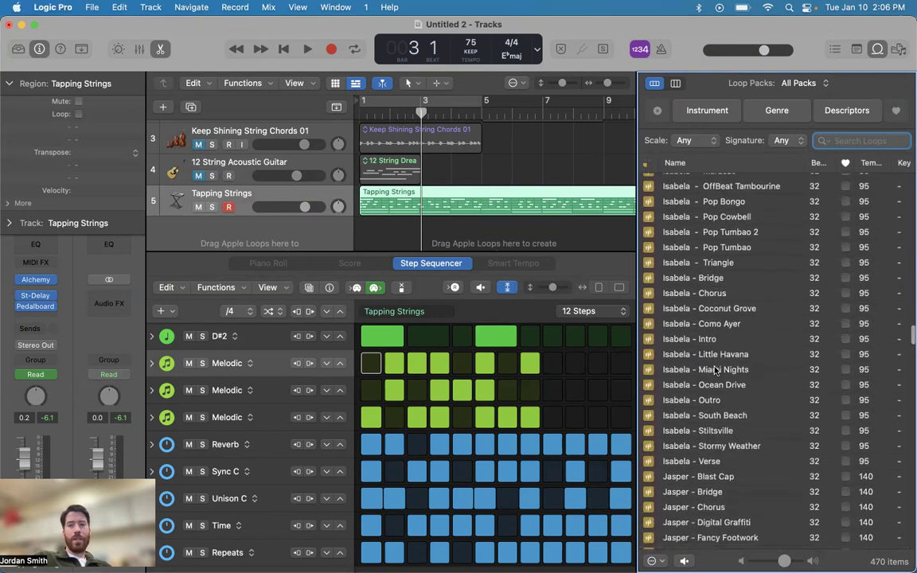
pyautogui.moveTo(711, 326); pyautogui.dragTo(354, 231)
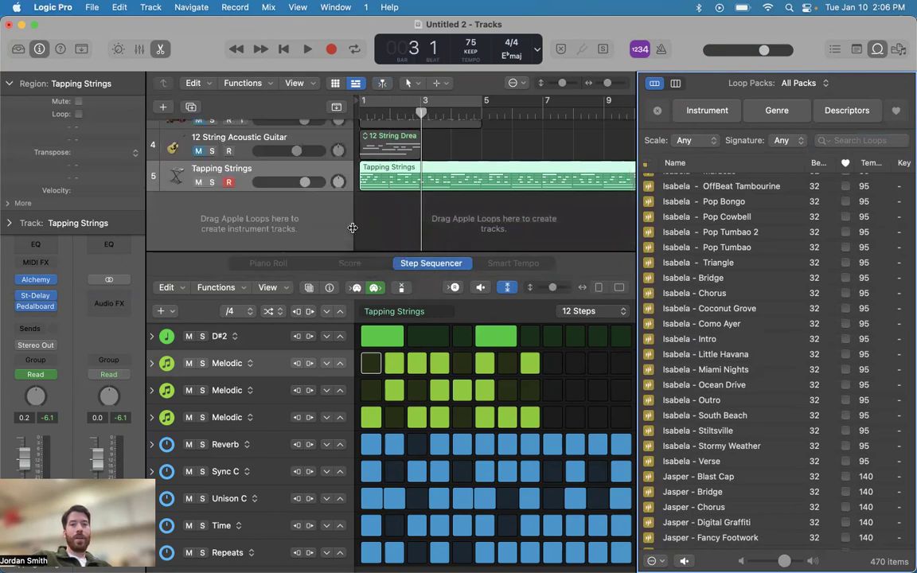
pyautogui.moveTo(700, 322); pyautogui.dragTo(365, 226)
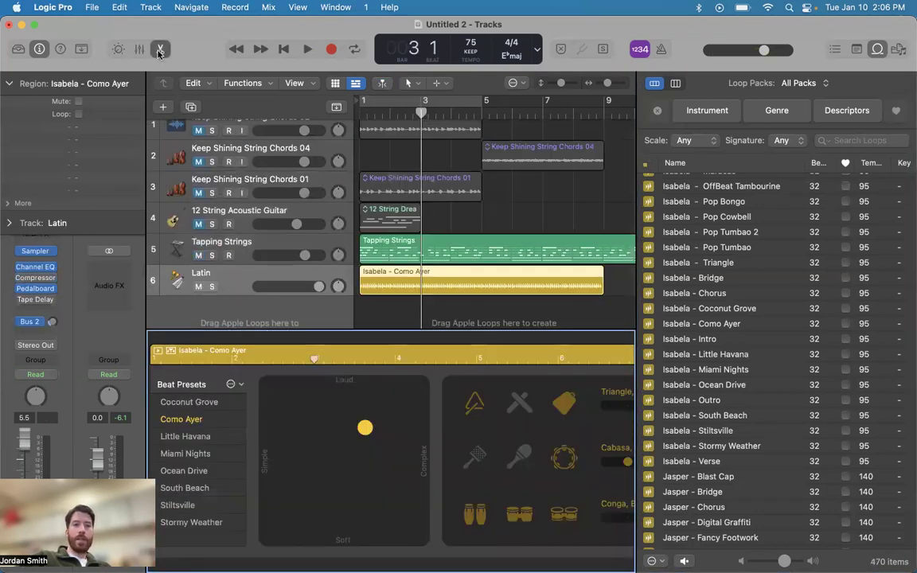
# Step: Hide the Loop Browser and show the Drummer Editor for the Isabela - Como Ayer region across the wider workspace
pyautogui.click(160, 49)
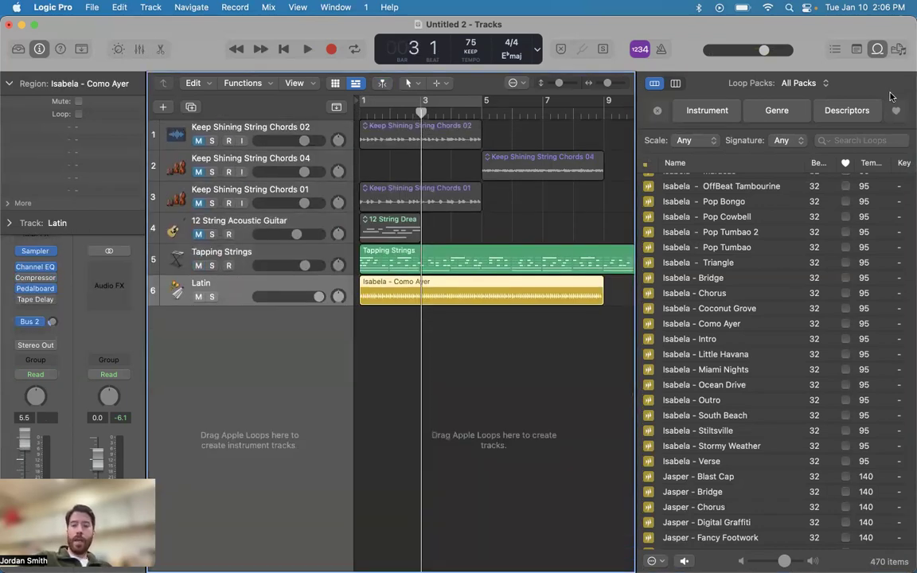
pyautogui.press('o')
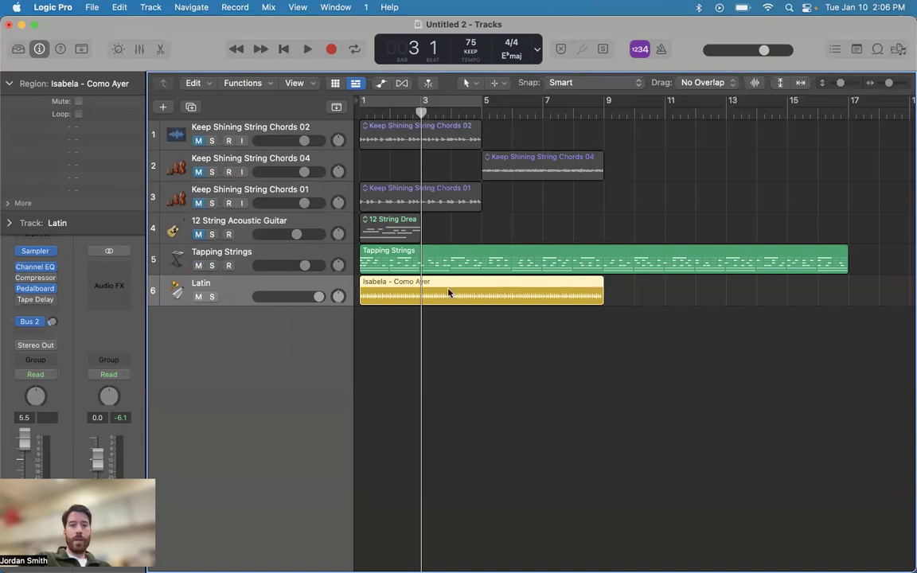
pyautogui.press('e')
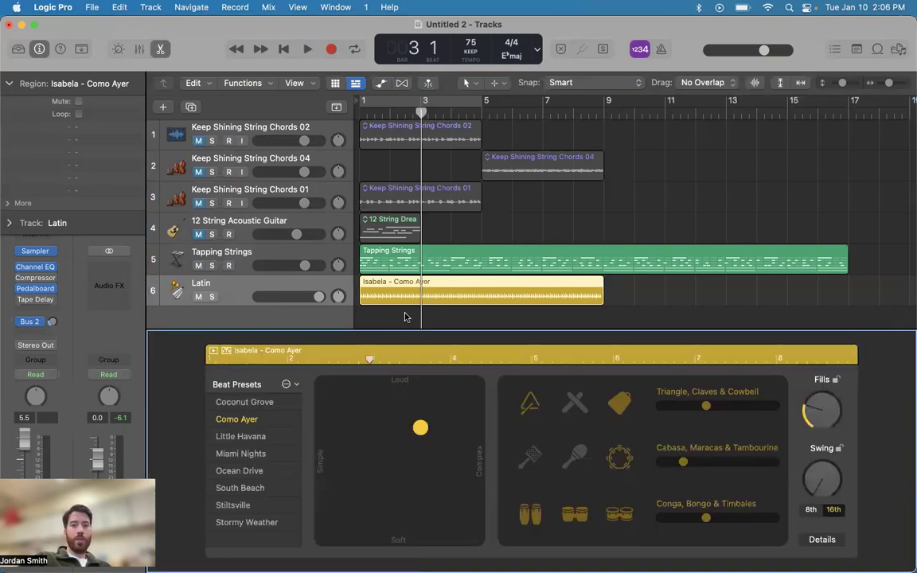
# Step: Mute the Tapping Strings track and play Isabela - Como Ayer from bar 1
pyautogui.press('Return')
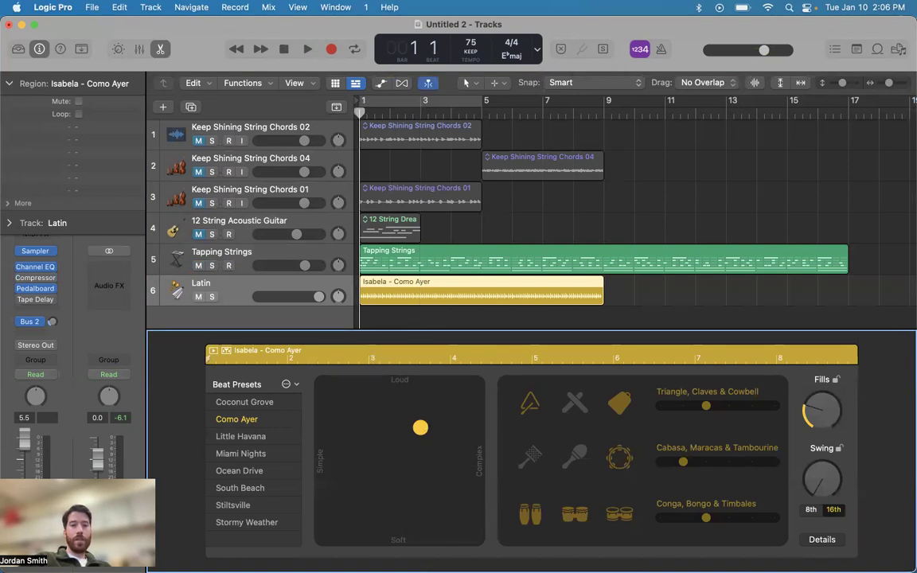
pyautogui.click(199, 266)
pyautogui.press('space')
pyautogui.click(198, 266)
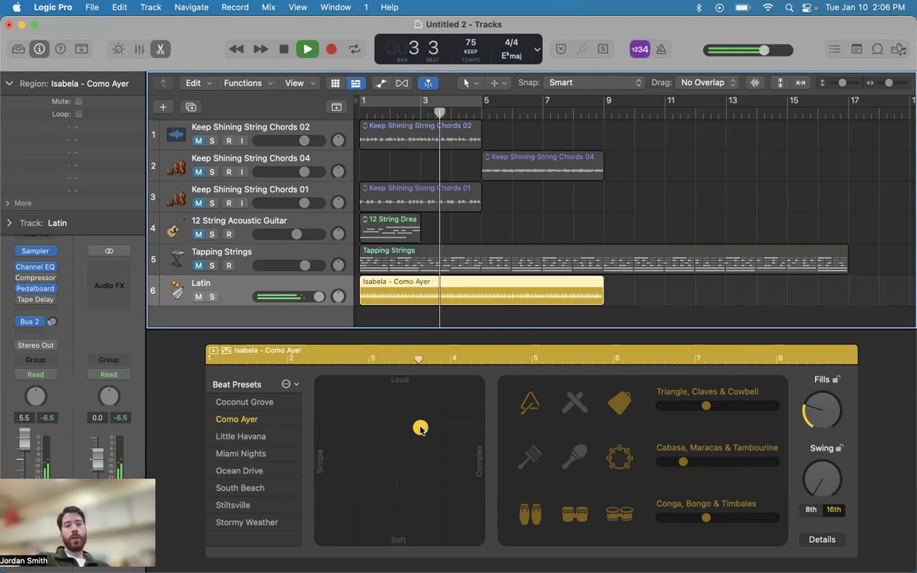
# Step: Try the loudest, most complex performance setting on the Isabela - Como Ayer region and play a short passage
pyautogui.moveTo(420, 428); pyautogui.dragTo(499, 358)
pyautogui.press('space')
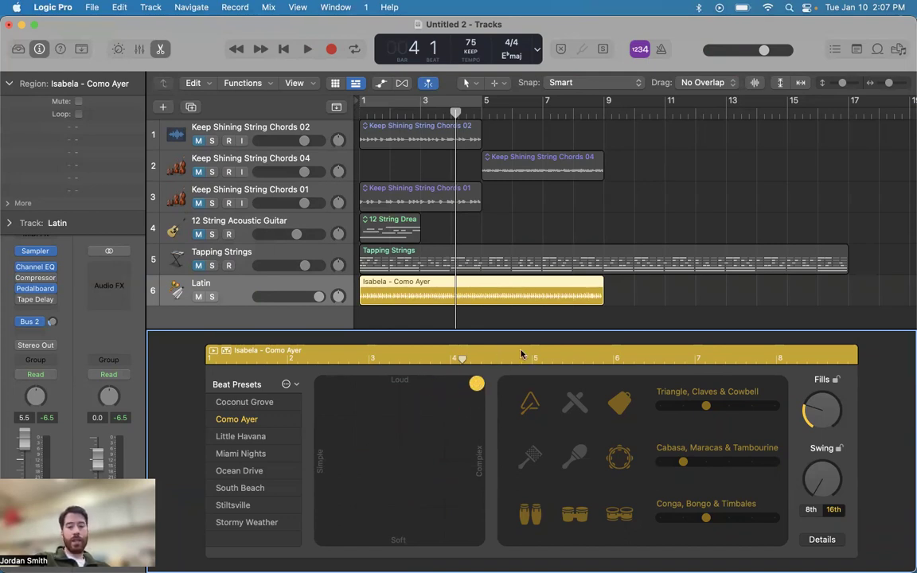
pyautogui.press('space')
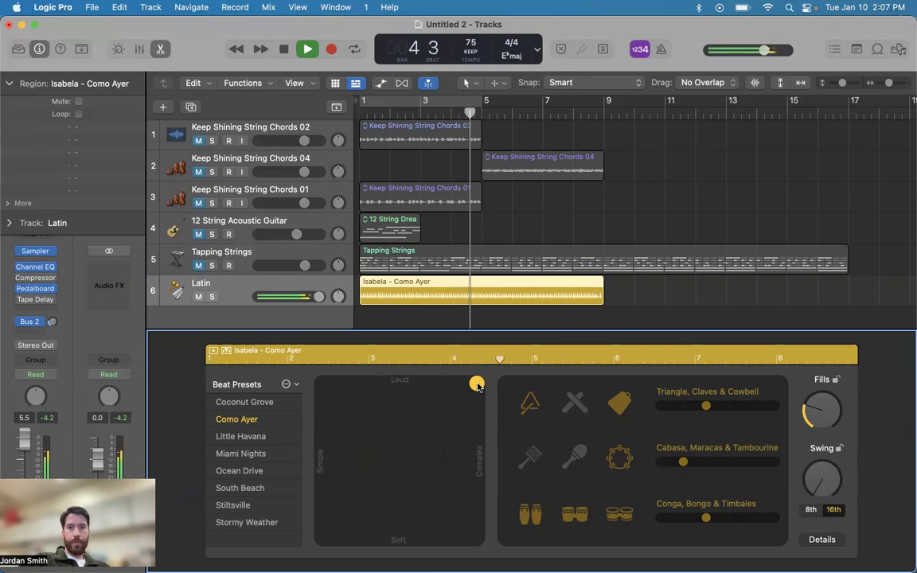
pyautogui.press('space')
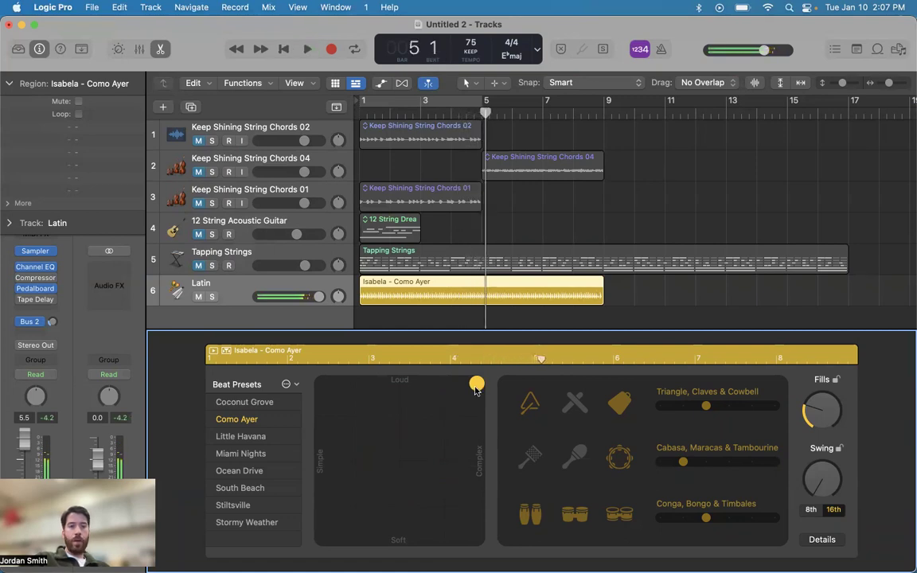
# Step: Audition the Isabela - Como Ayer region at its softest, most complex setting, and shift it toward simpler and louder
pyautogui.moveTo(476, 390); pyautogui.dragTo(514, 549)
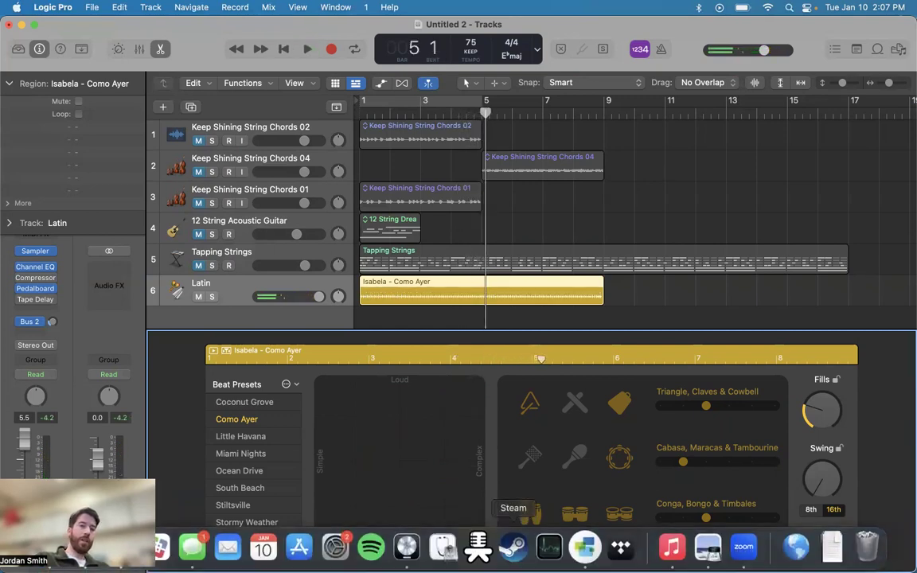
pyautogui.press('space')
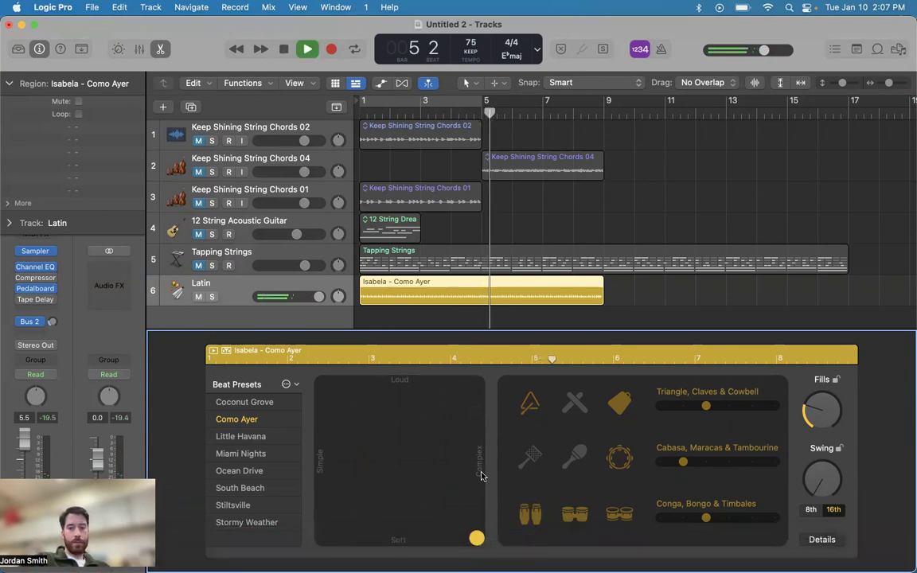
pyautogui.press('space')
pyautogui.moveTo(476, 538); pyautogui.dragTo(380, 429)
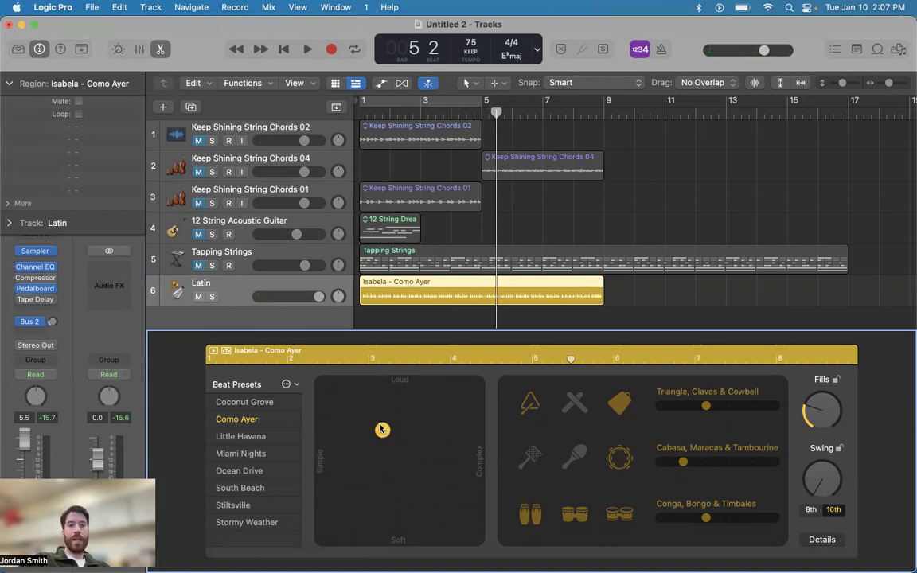
# Step: Try the Little Havana, Miami Nights and Ocean Drive beat presets and return the region to Como Ayer
pyautogui.click(241, 437)
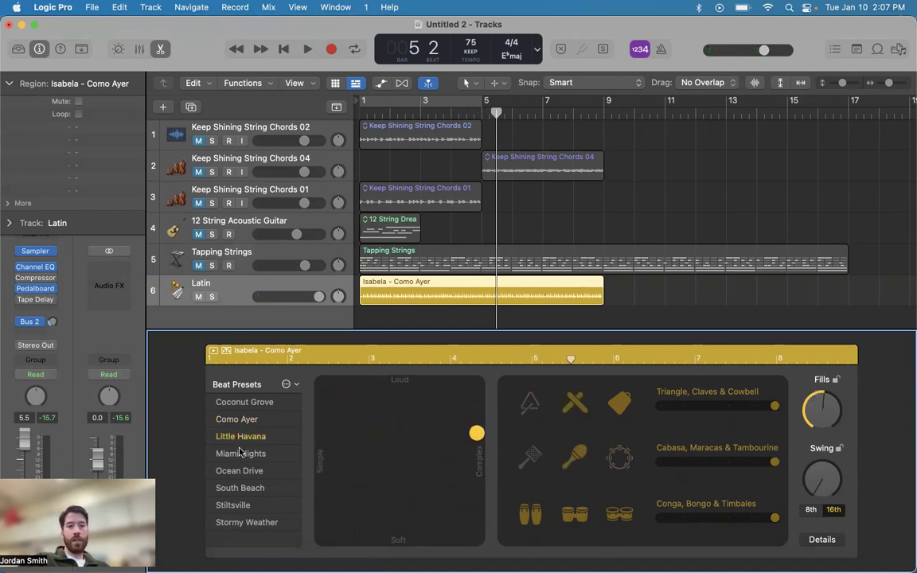
pyautogui.click(240, 453)
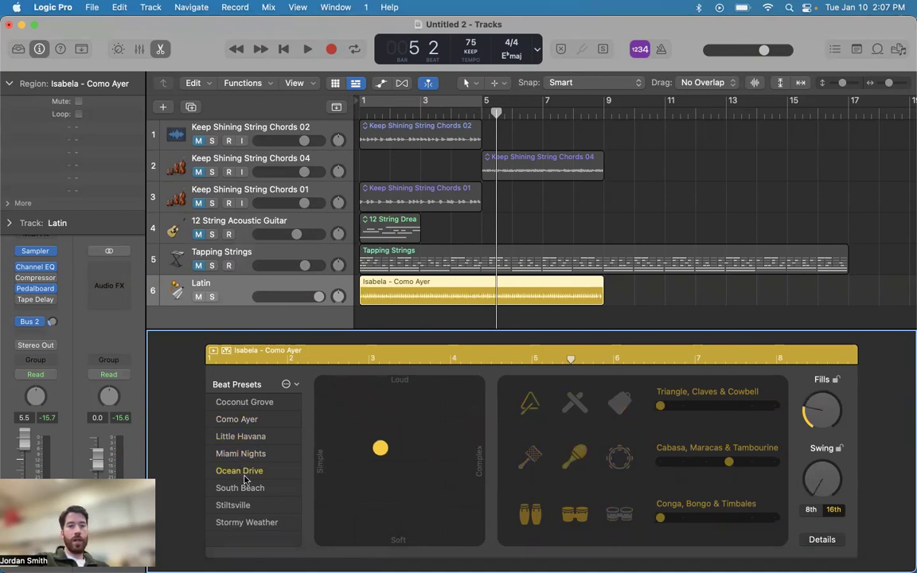
pyautogui.click(241, 436)
pyautogui.click(236, 418)
# Step: Raise the Triangle, Claves & Cowbell variation one notch and set the Cabasa, Maracas & Tambourine variation to 3
pyautogui.moveTo(693, 405)
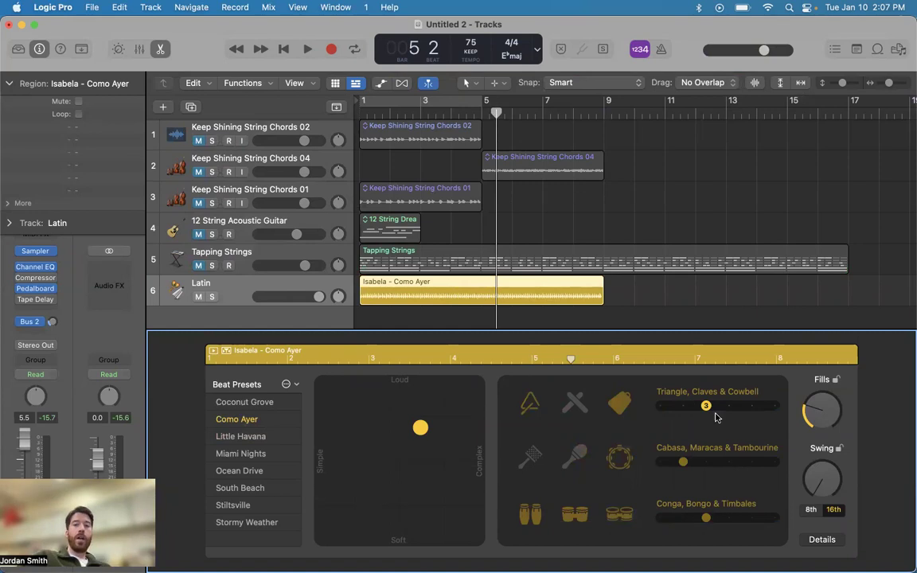
pyautogui.moveTo(688, 409); pyautogui.dragTo(728, 406)
pyautogui.moveTo(682, 462); pyautogui.dragTo(706, 463)
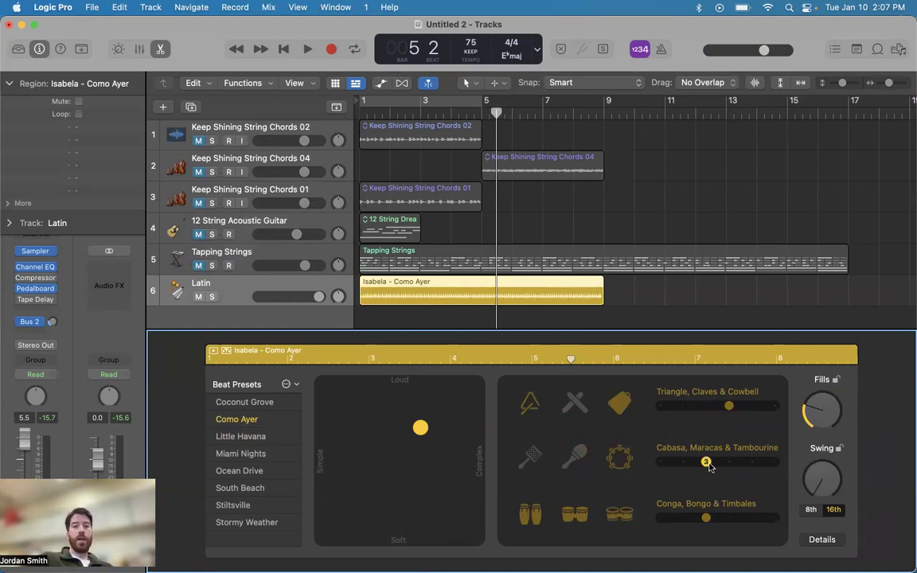
# Step: Preview the drummer loop Aidan - Burnside in the Loop Browser and add it at bar 1 on a new track below Latin
pyautogui.click(248, 291)
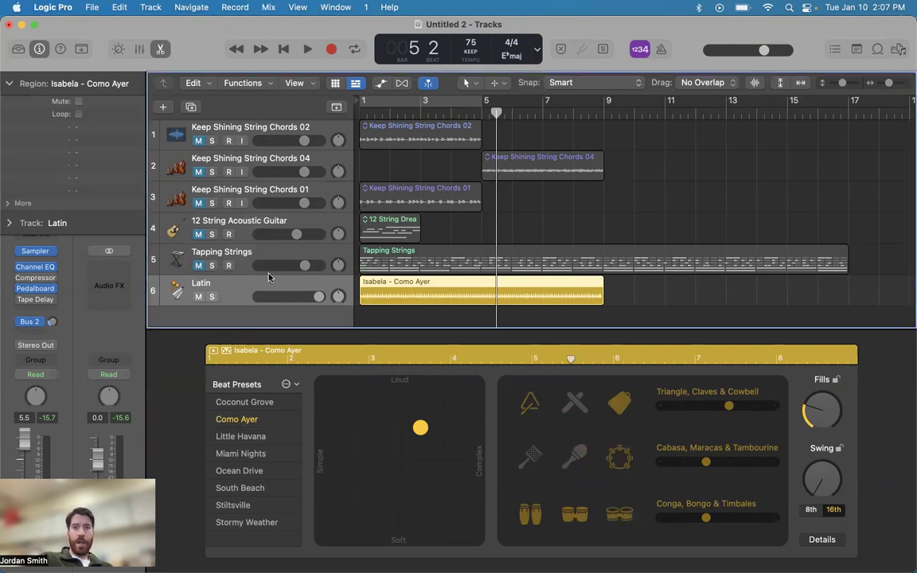
pyautogui.press('o')
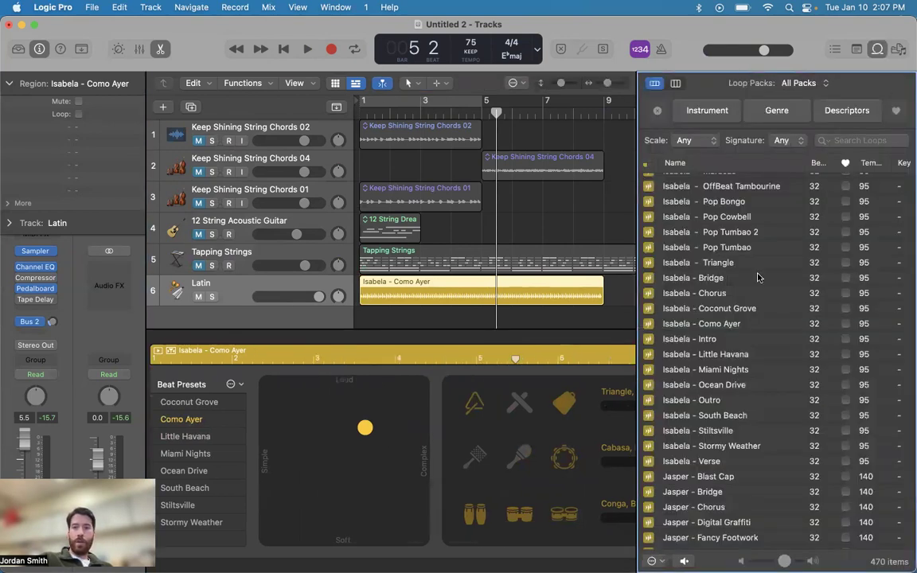
pyautogui.scroll(20, 757, 278)
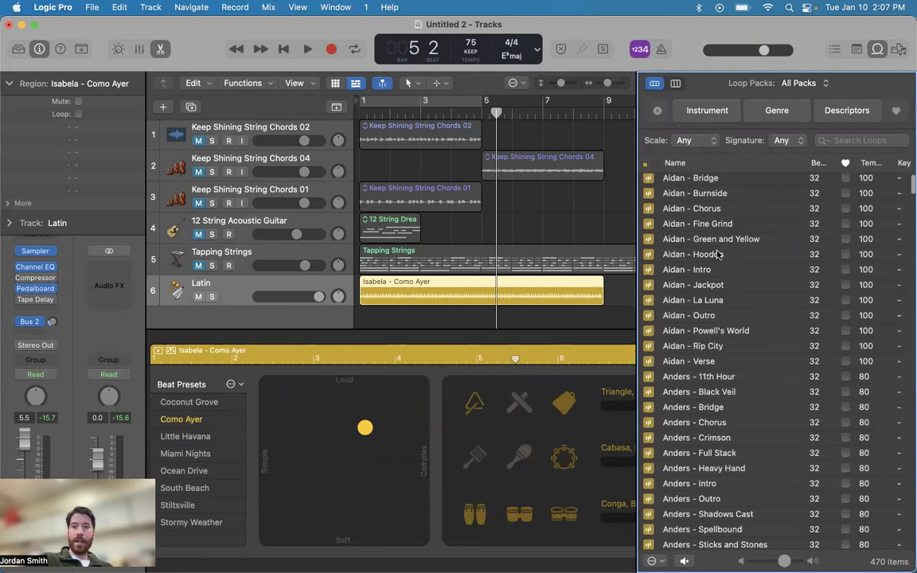
pyautogui.click(701, 198)
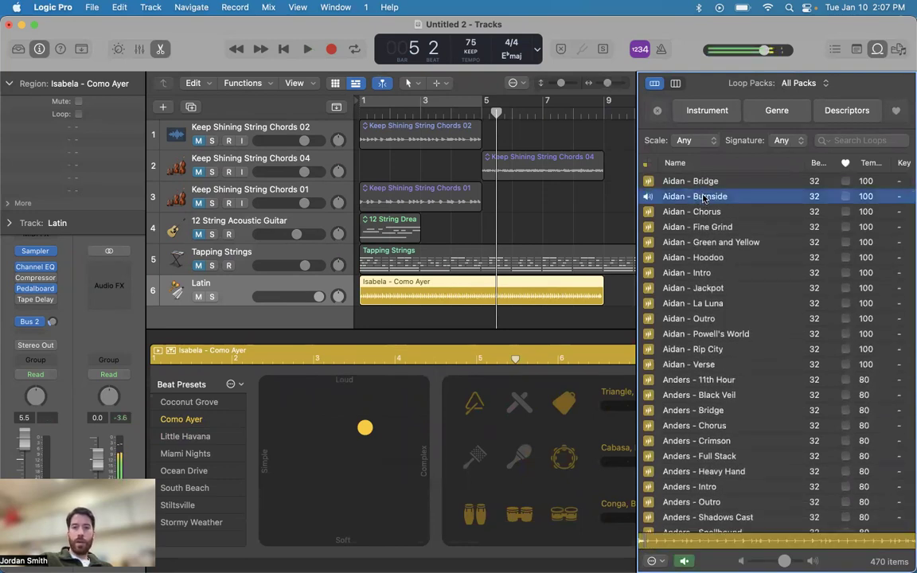
pyautogui.moveTo(703, 198); pyautogui.dragTo(358, 312)
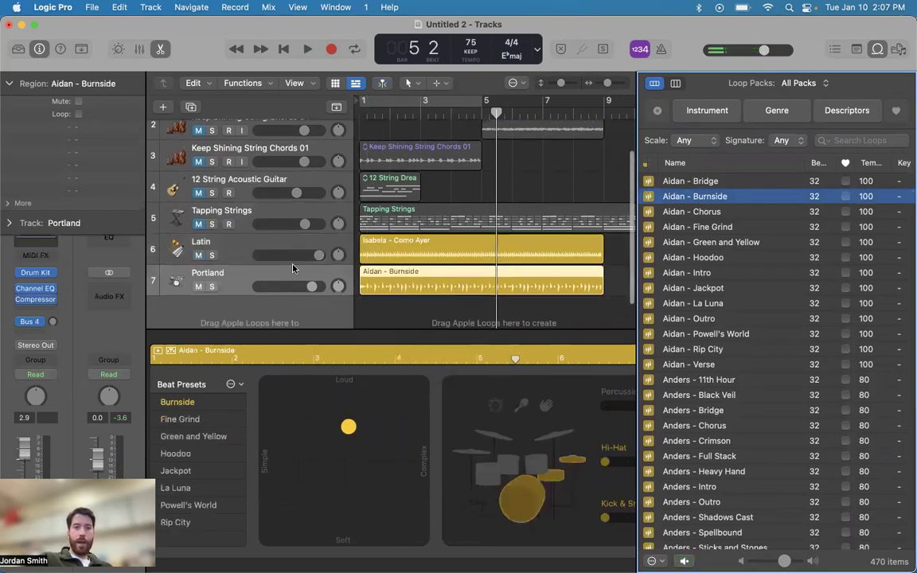
# Step: Mute the Latin track, play Aidan - Burnside from bar 1 and hide the Loop Browser
pyautogui.click(232, 253)
pyautogui.click(198, 254)
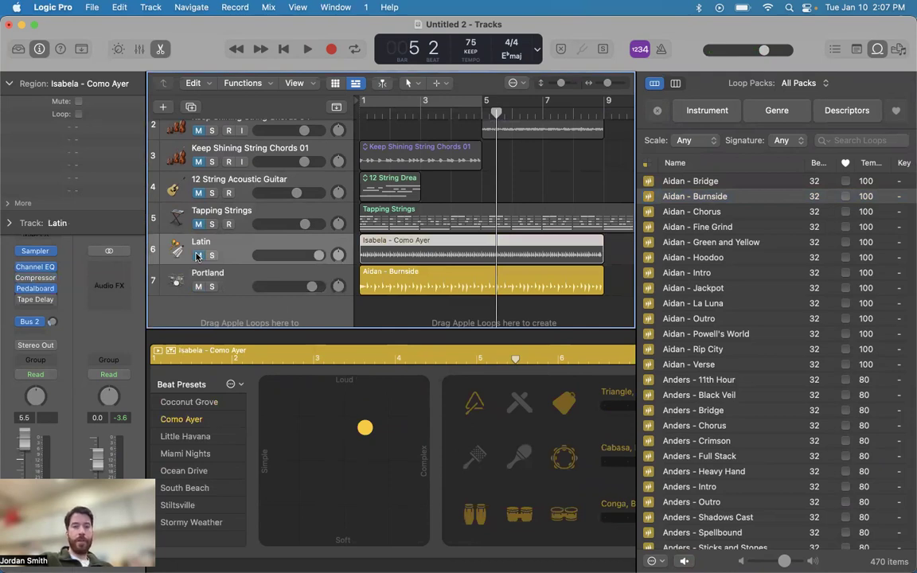
pyautogui.press('space')
pyautogui.press('space')
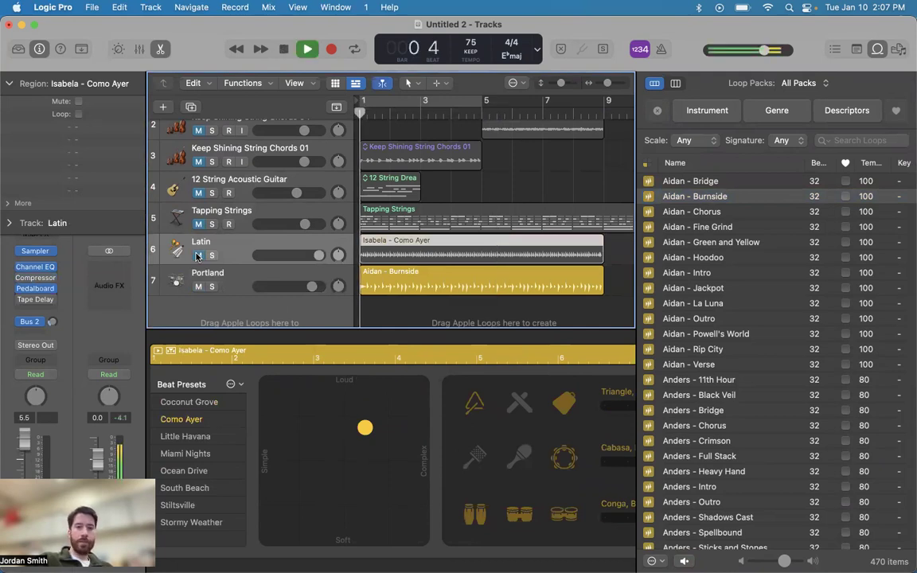
pyautogui.press('o')
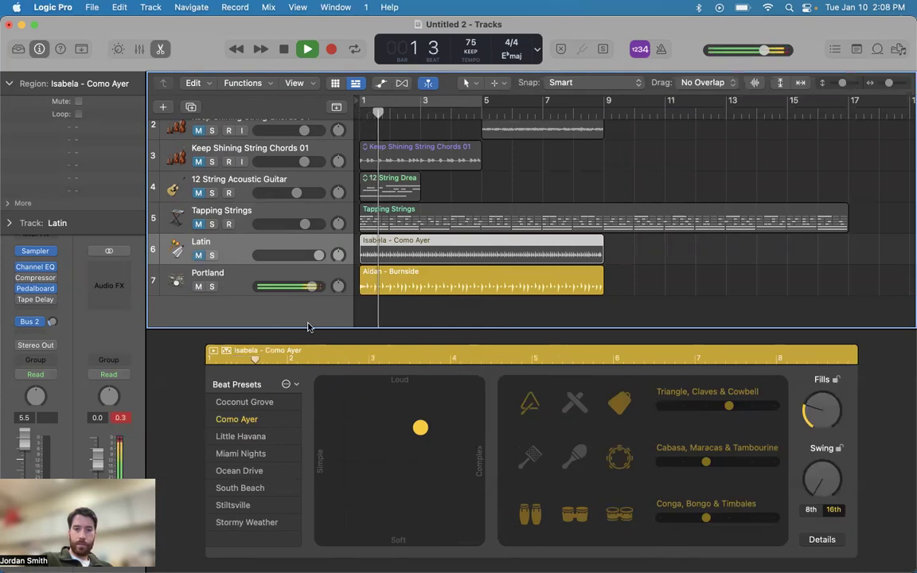
pyautogui.press('space')
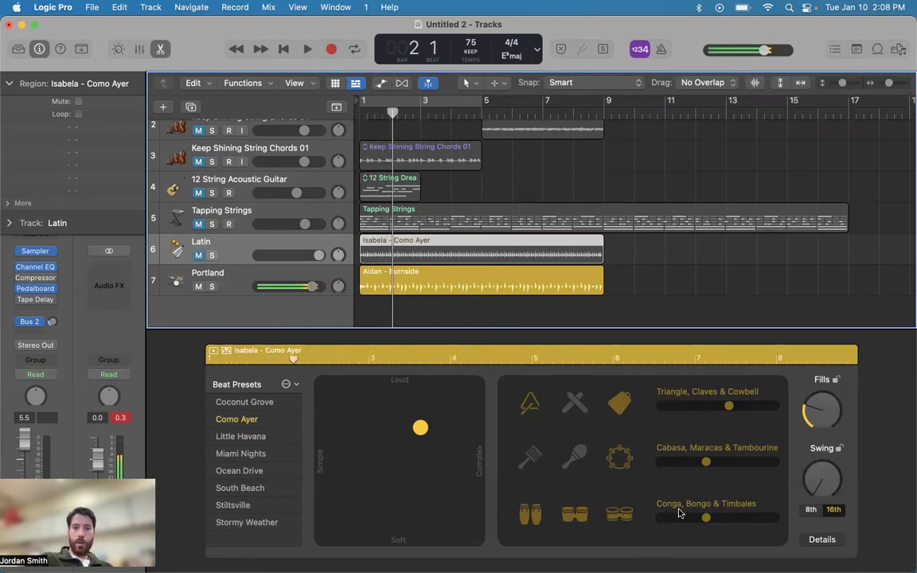
# Step: Increase the Fills amount and raise the Cabasa, Maracas & Tambourine variation two notches for Isabela - Como Ayer
pyautogui.moveTo(810, 424); pyautogui.dragTo(798, 327)
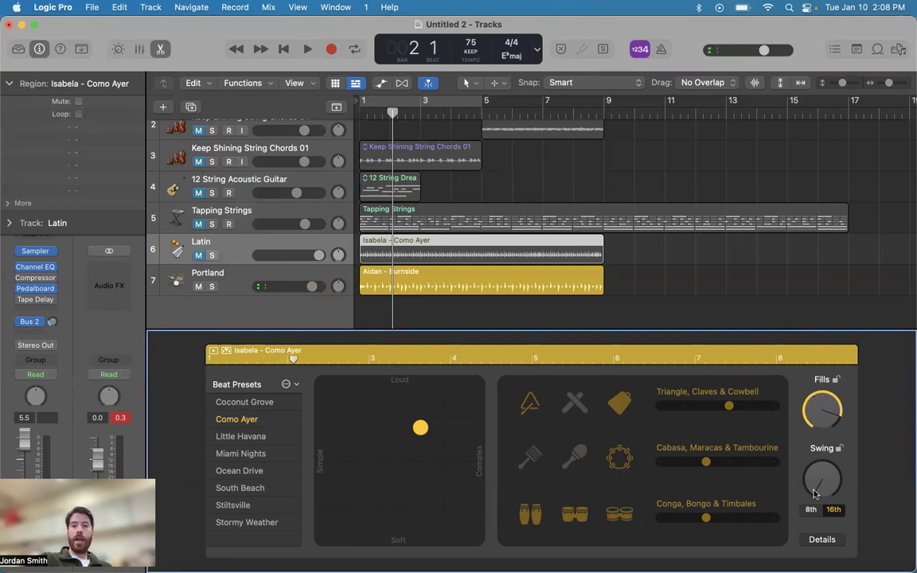
pyautogui.moveTo(706, 463); pyautogui.dragTo(751, 462)
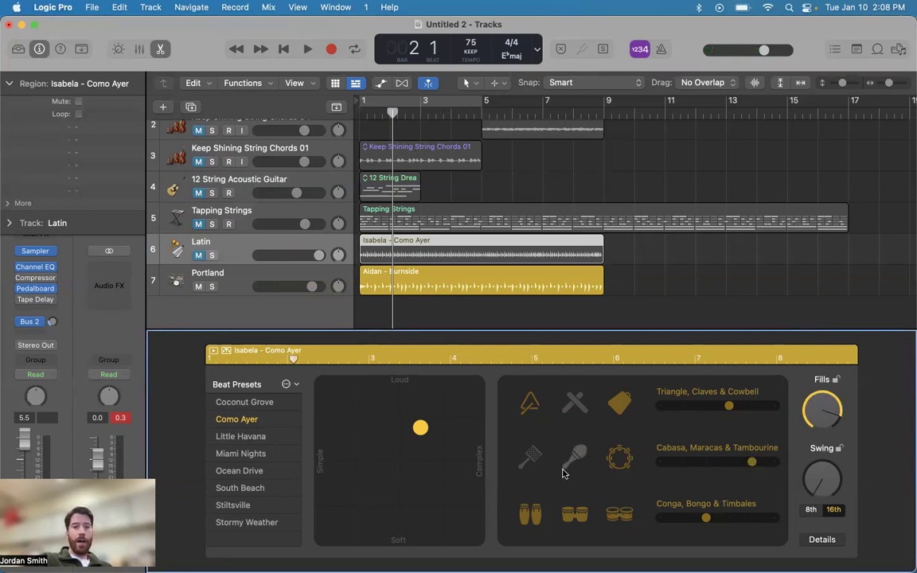
# Step: Select the Aidan - Burnside region and raise its Fills amount to a high level
pyautogui.click(413, 284)
pyautogui.moveTo(816, 417); pyautogui.dragTo(807, 355)
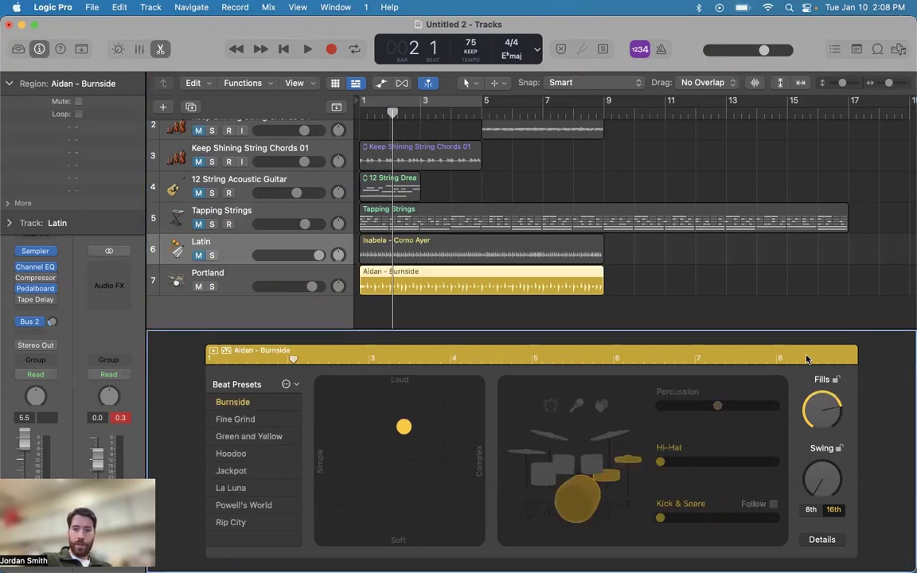
pyautogui.moveTo(660, 462)
pyautogui.mouseDown()
pyautogui.moveTo(745, 462)
pyautogui.moveTo(661, 463)
pyautogui.mouseUp()
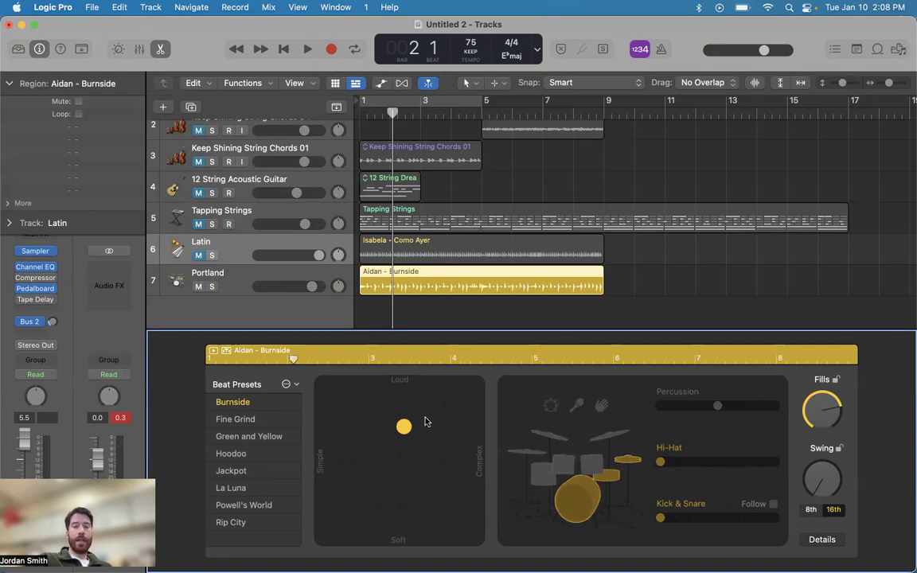
# Step: Push the Aidan - Burnside performance to its loudest, most complex setting while auditioning the beat
pyautogui.moveTo(403, 428); pyautogui.dragTo(455, 410)
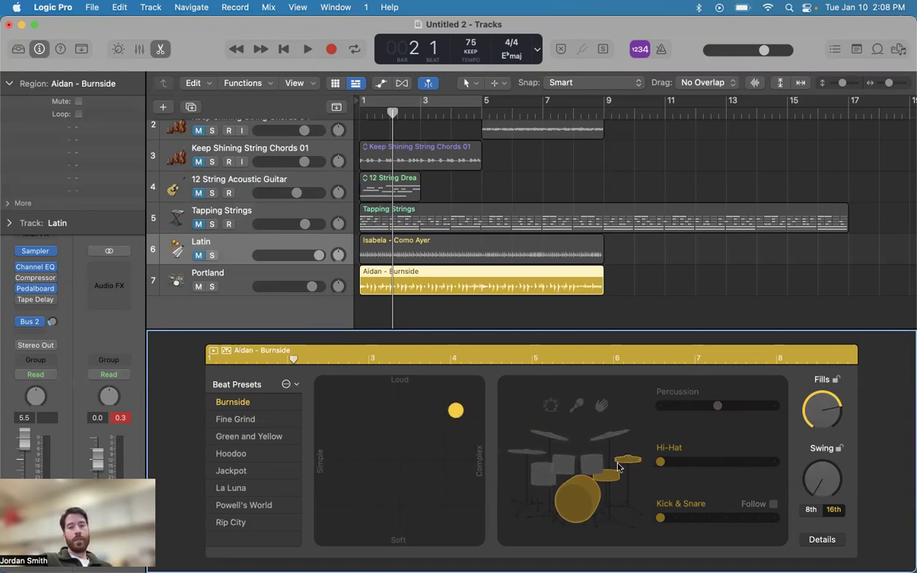
pyautogui.press('space')
pyautogui.moveTo(454, 413); pyautogui.dragTo(475, 383)
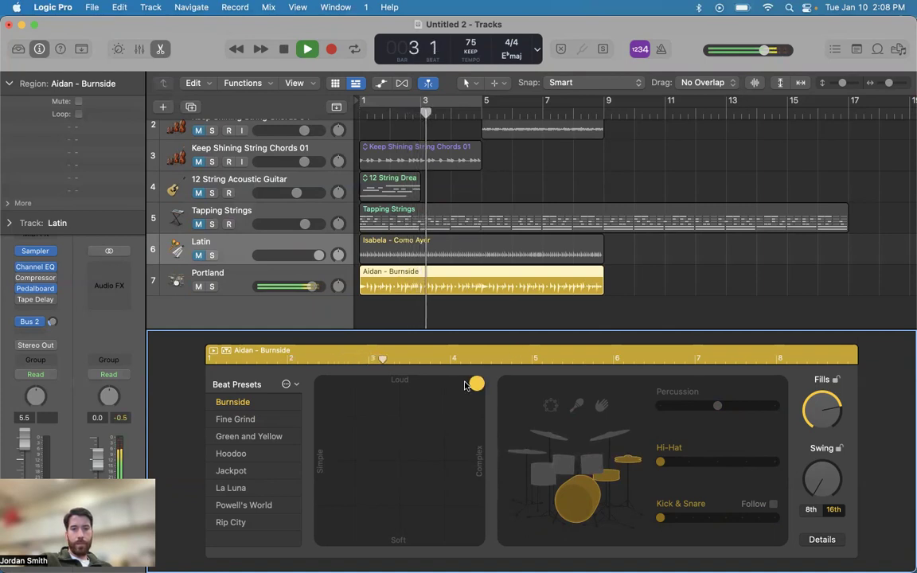
pyautogui.press('space')
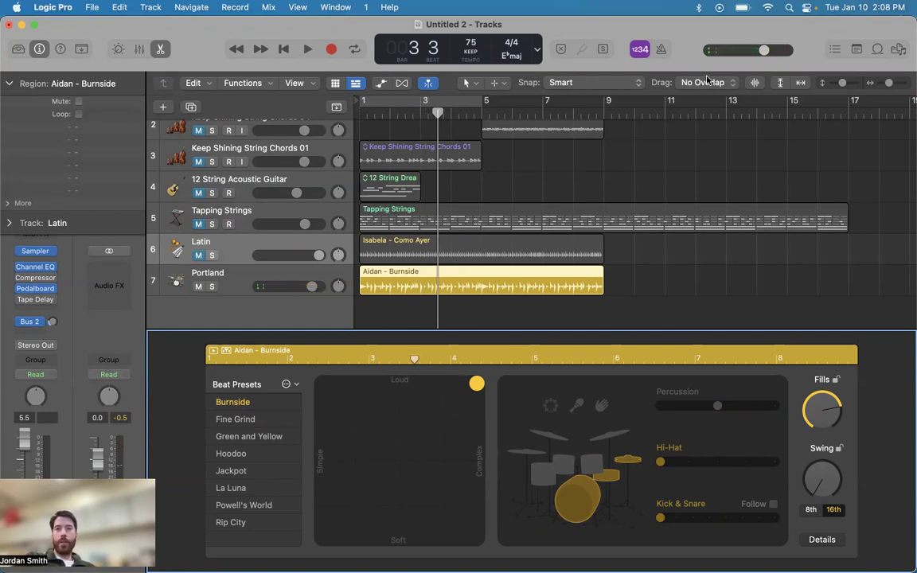
# Step: Show the Loop Browser and widen the loop type filter from Drummer Loops to All Loops
pyautogui.click(875, 48)
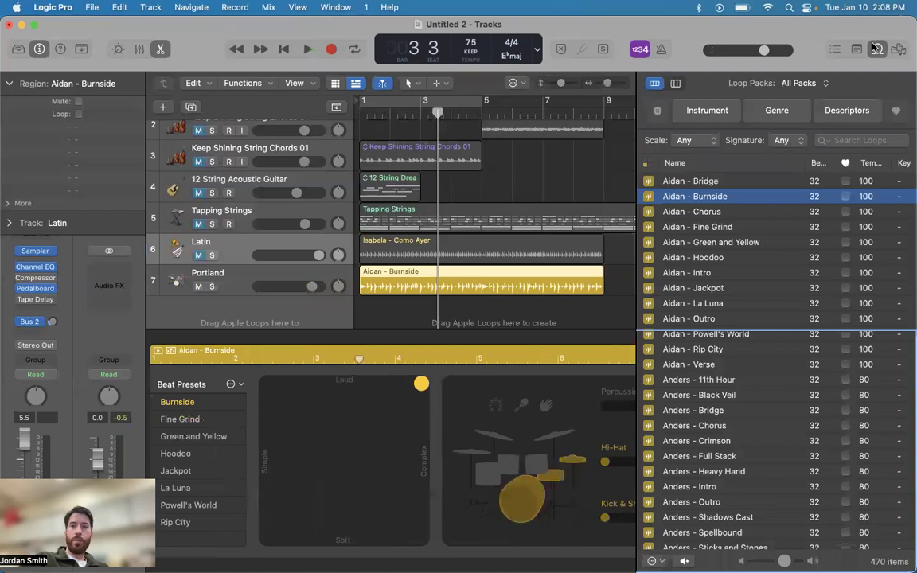
pyautogui.click(647, 163)
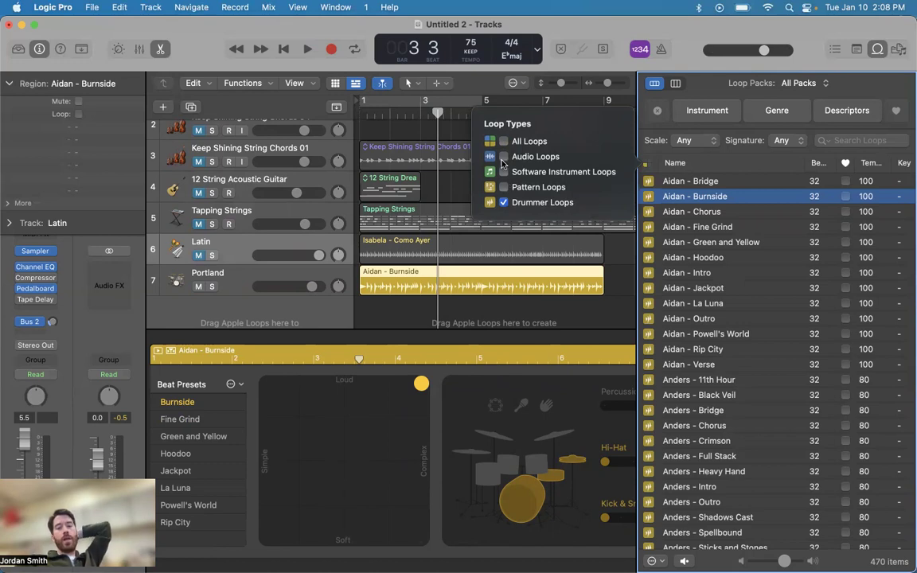
pyautogui.click(504, 204)
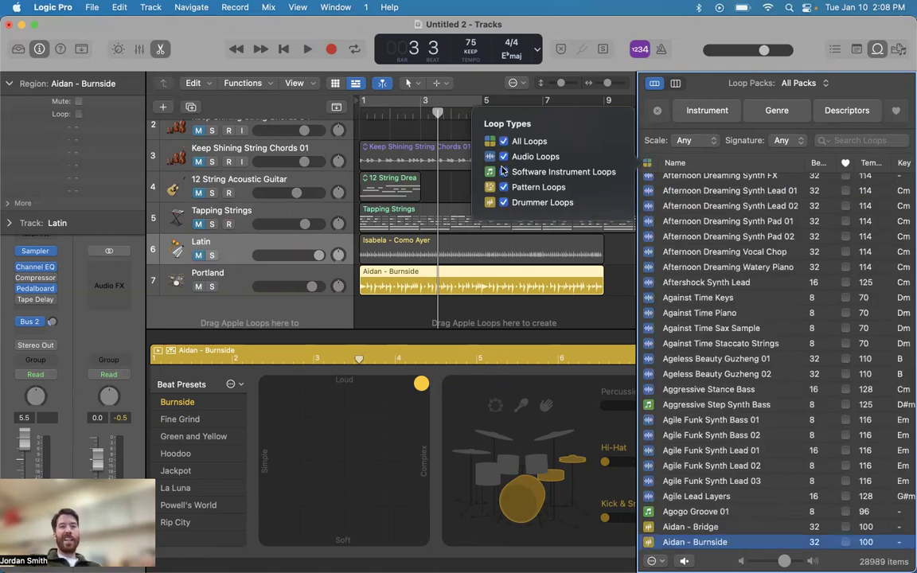